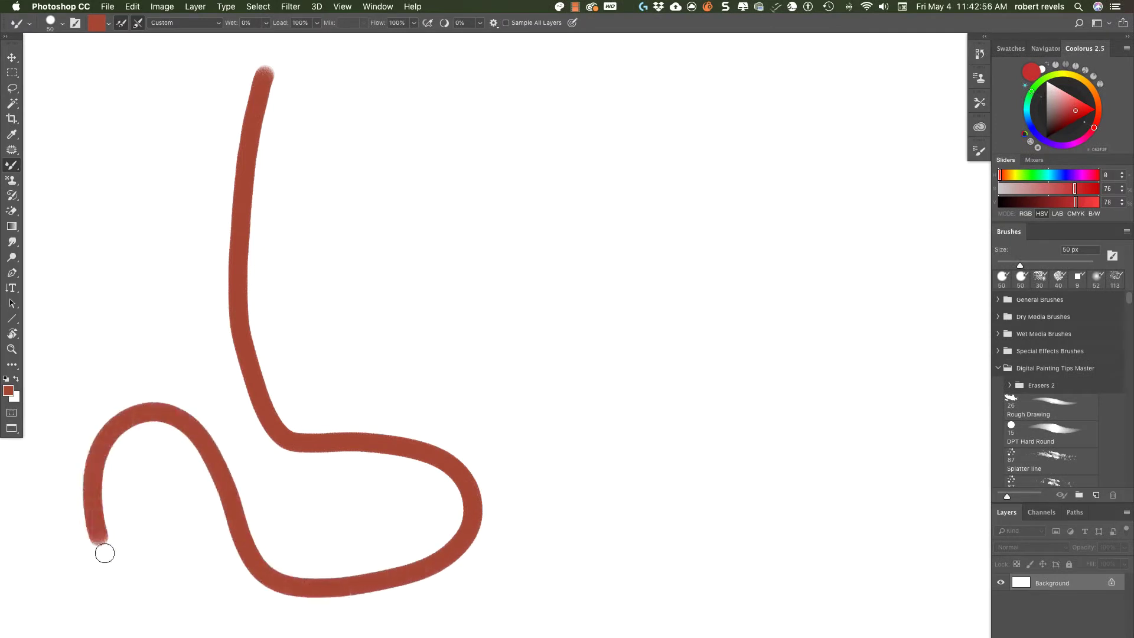
{"action": "left_click_drag", "start_coordinate": [110, 565], "coordinate": [144, 598]}
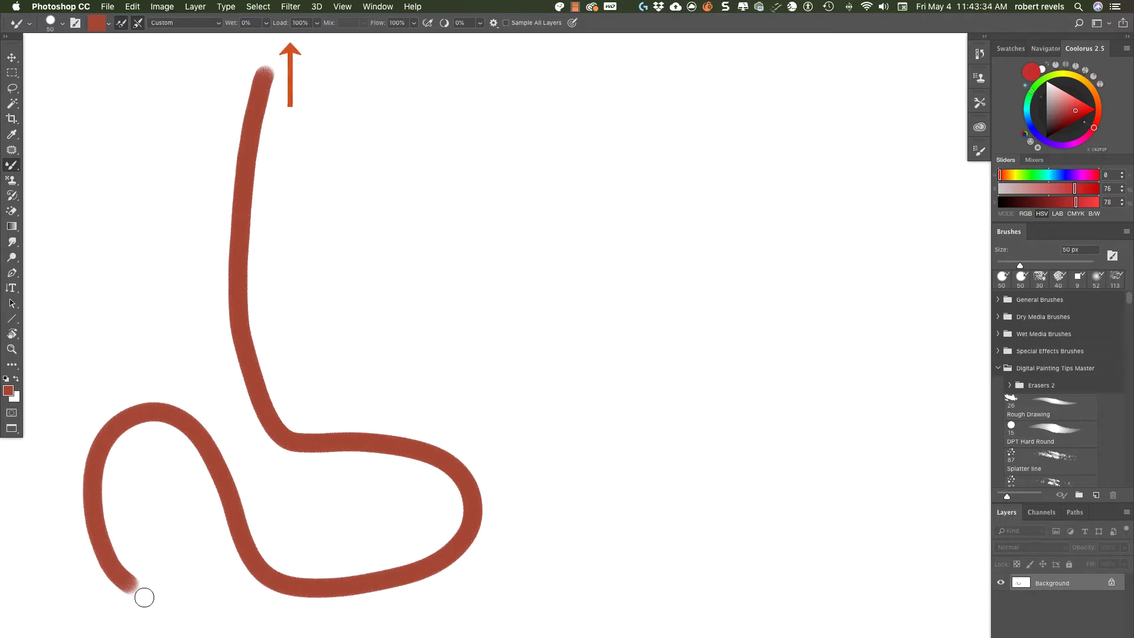
Paint a vertical red stroke with Load at 1% so it quickly runs dry
{"action": "left_click", "coordinate": [316, 22]}
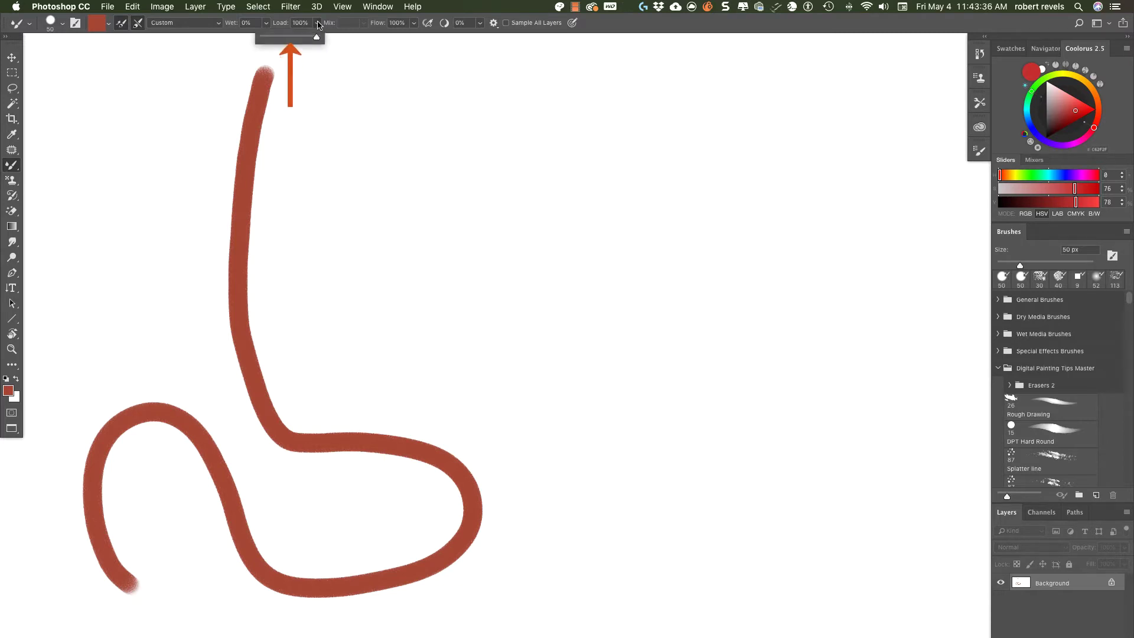
{"action": "left_click_drag", "start_coordinate": [319, 37], "coordinate": [237, 40]}
{"action": "left_click_drag", "start_coordinate": [418, 78], "coordinate": [428, 449]}
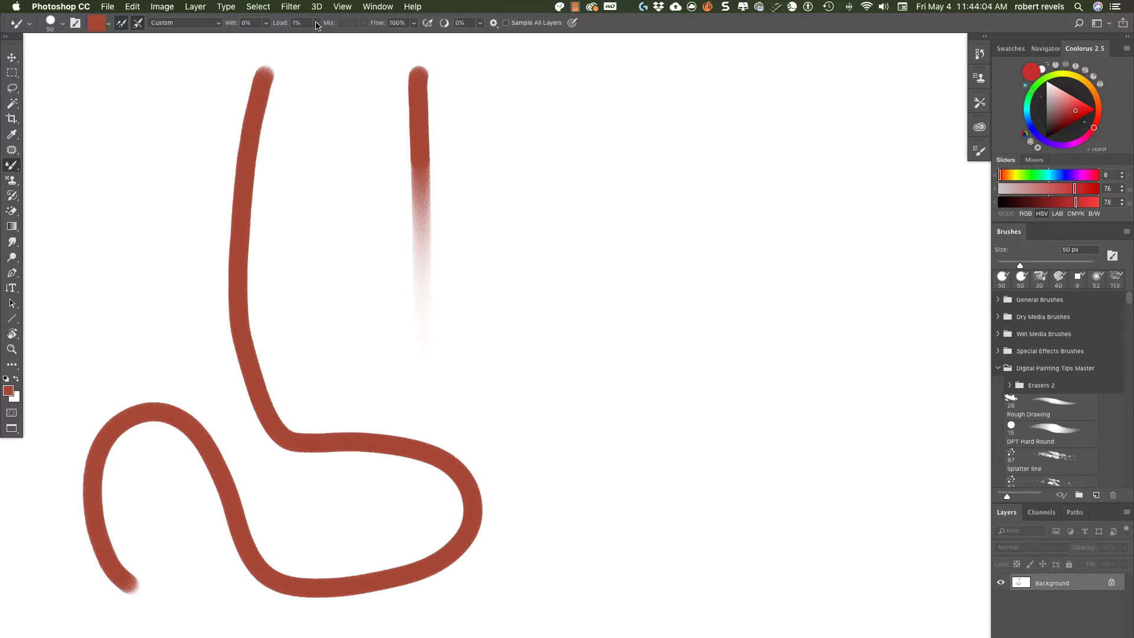
Paint a long curving, fading stroke at Load 46%, then return Load to 1%
{"action": "left_click", "coordinate": [317, 24]}
{"action": "left_click_drag", "start_coordinate": [327, 37], "coordinate": [341, 38]}
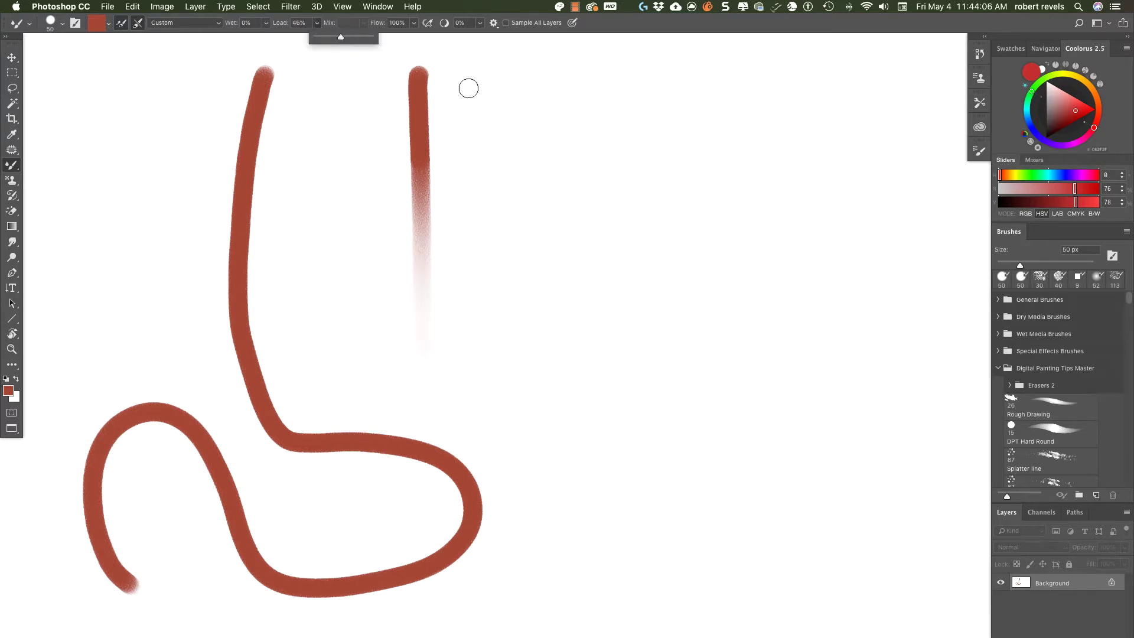
{"action": "mouse_move", "coordinate": [466, 76]}
{"action": "left_mouse_down"}
{"action": "mouse_move", "coordinate": [473, 256]}
{"action": "mouse_move", "coordinate": [495, 384]}
{"action": "mouse_move", "coordinate": [592, 516]}
{"action": "mouse_move", "coordinate": [516, 611]}
{"action": "mouse_move", "coordinate": [496, 484]}
{"action": "left_mouse_up"}
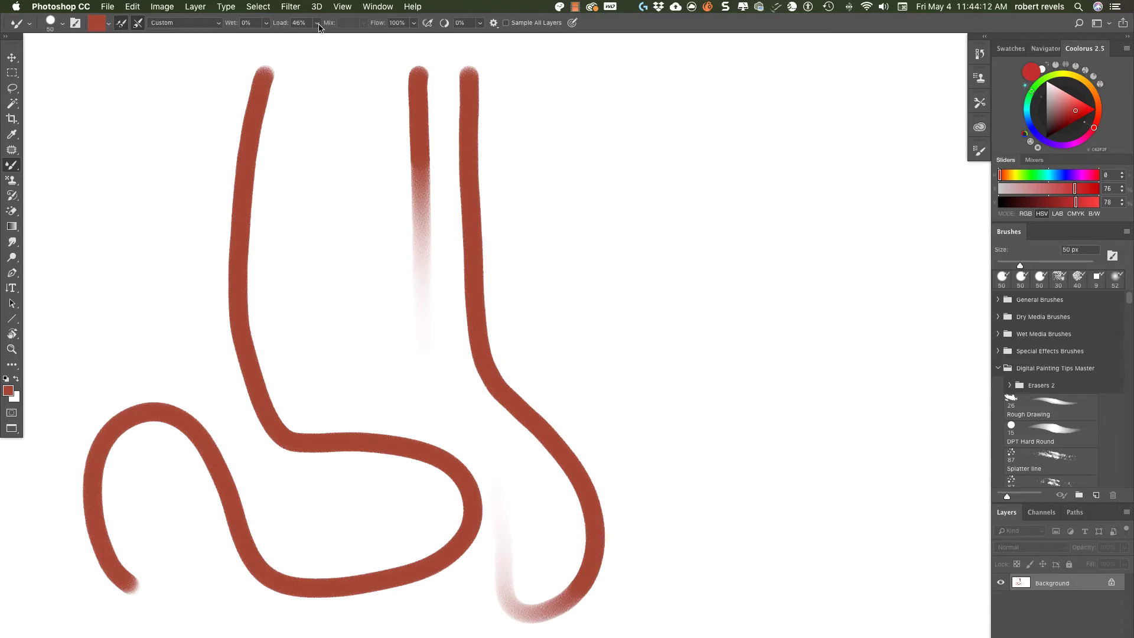
{"action": "left_click", "coordinate": [299, 23]}
{"action": "left_click", "coordinate": [317, 22]}
{"action": "left_click_drag", "start_coordinate": [317, 37], "coordinate": [241, 45]}
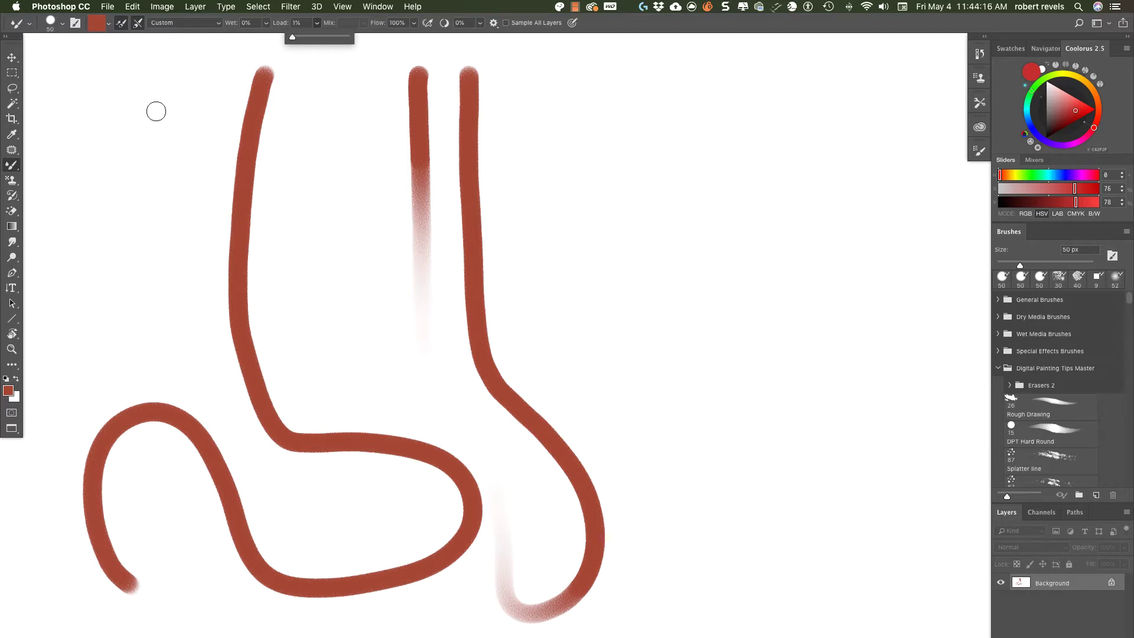
Paint short vertical test strokes with the 30 px textured tip and other small tips
{"action": "left_click", "coordinate": [976, 156]}
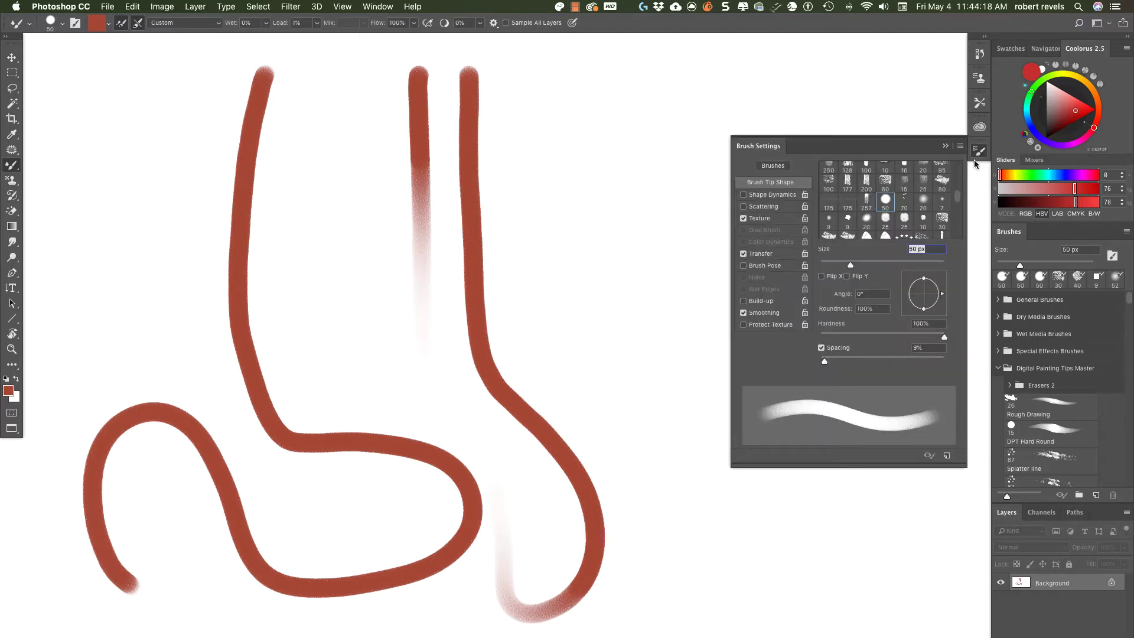
{"action": "left_click", "coordinate": [939, 223]}
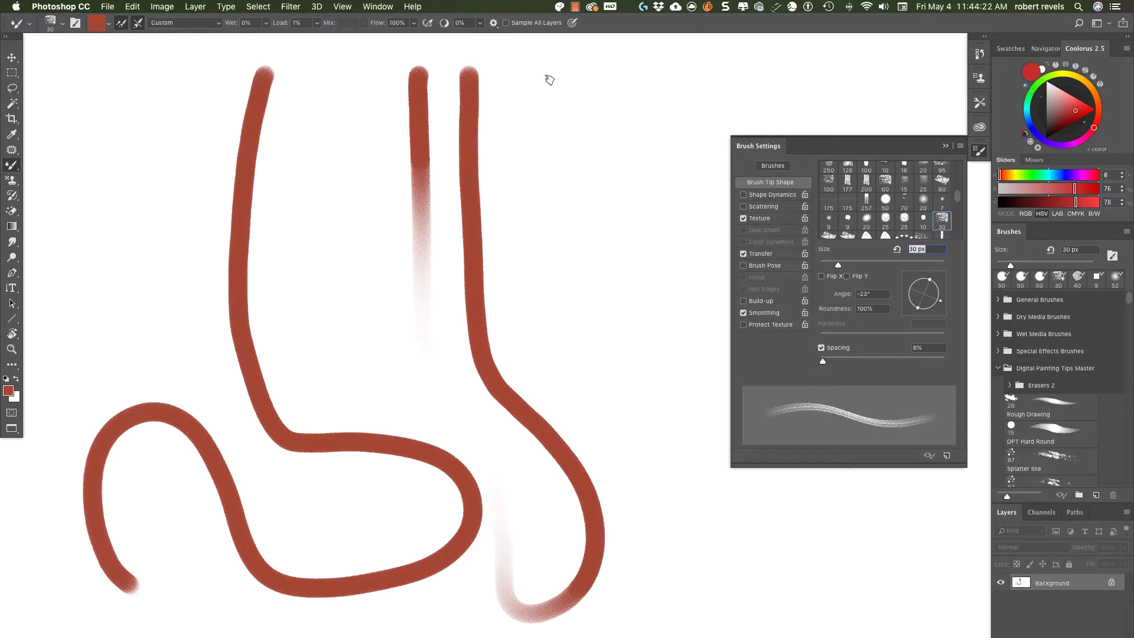
{"action": "left_click_drag", "start_coordinate": [544, 71], "coordinate": [542, 148]}
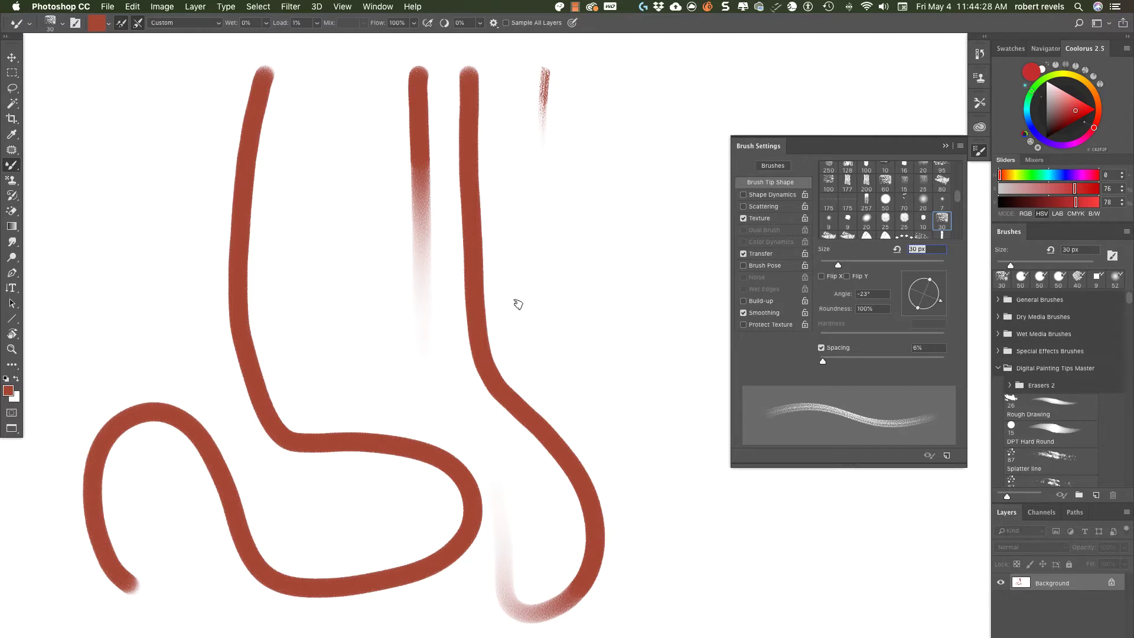
{"action": "left_click", "coordinate": [904, 181]}
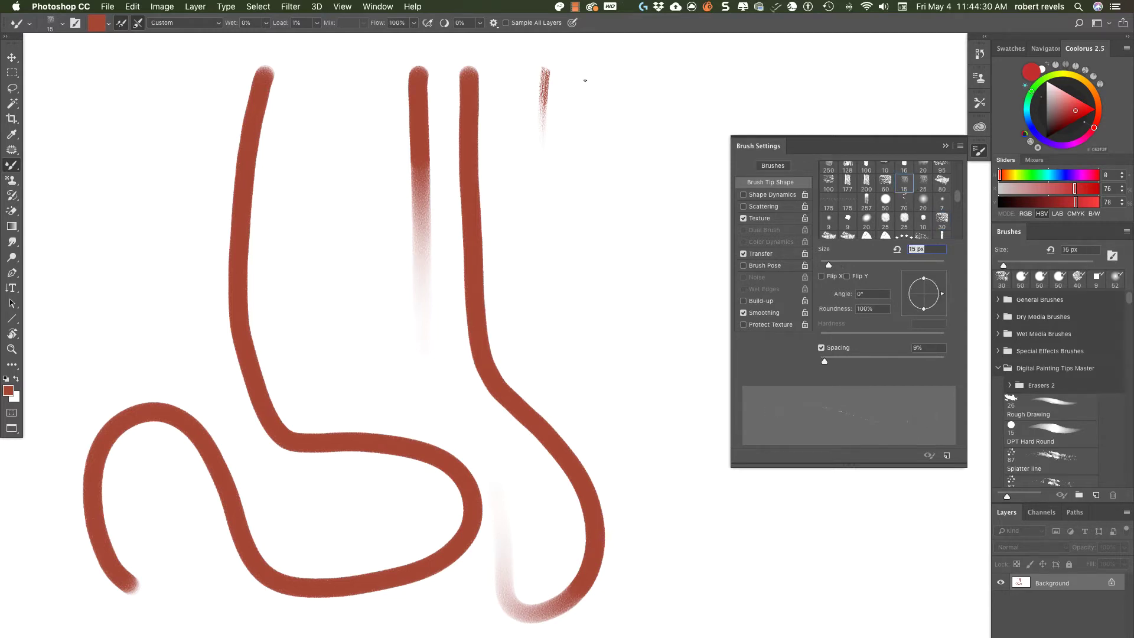
{"action": "left_click", "coordinate": [867, 236]}
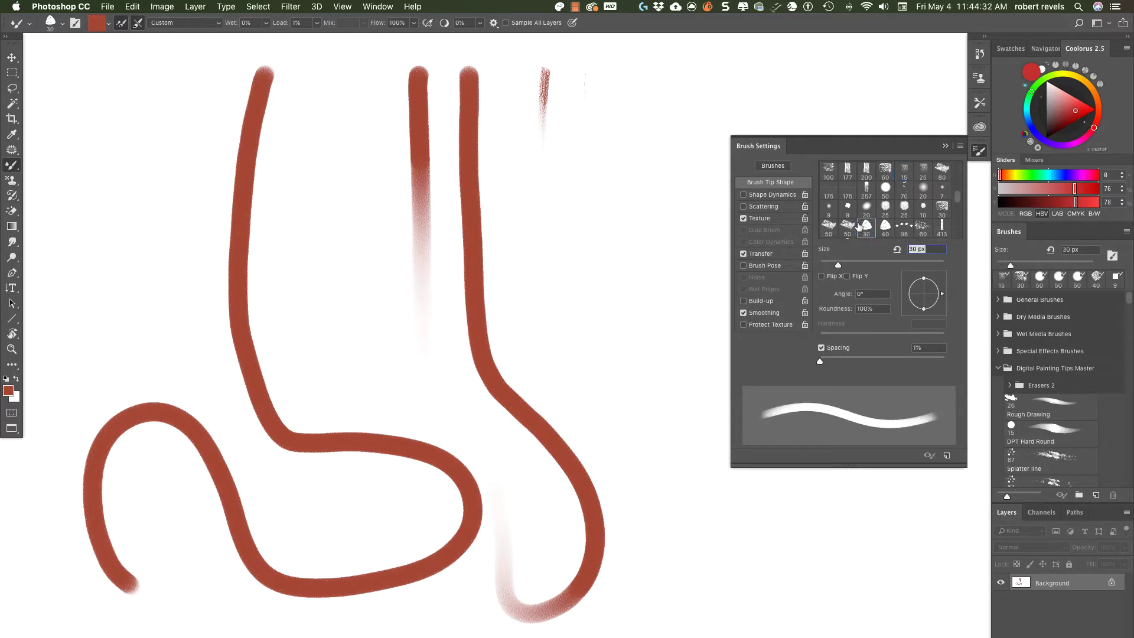
{"action": "left_click_drag", "start_coordinate": [586, 75], "coordinate": [589, 134]}
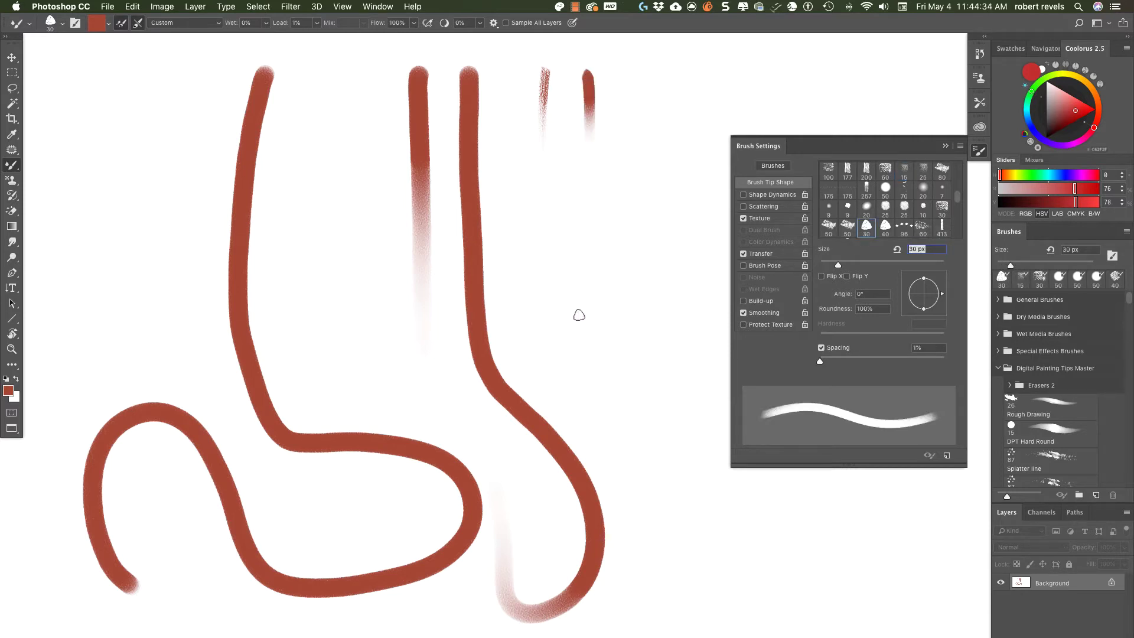
Paint a wide 177 px textured red band, another 30 px stroke, and a fading 50 px round stroke
{"action": "left_click", "coordinate": [848, 170]}
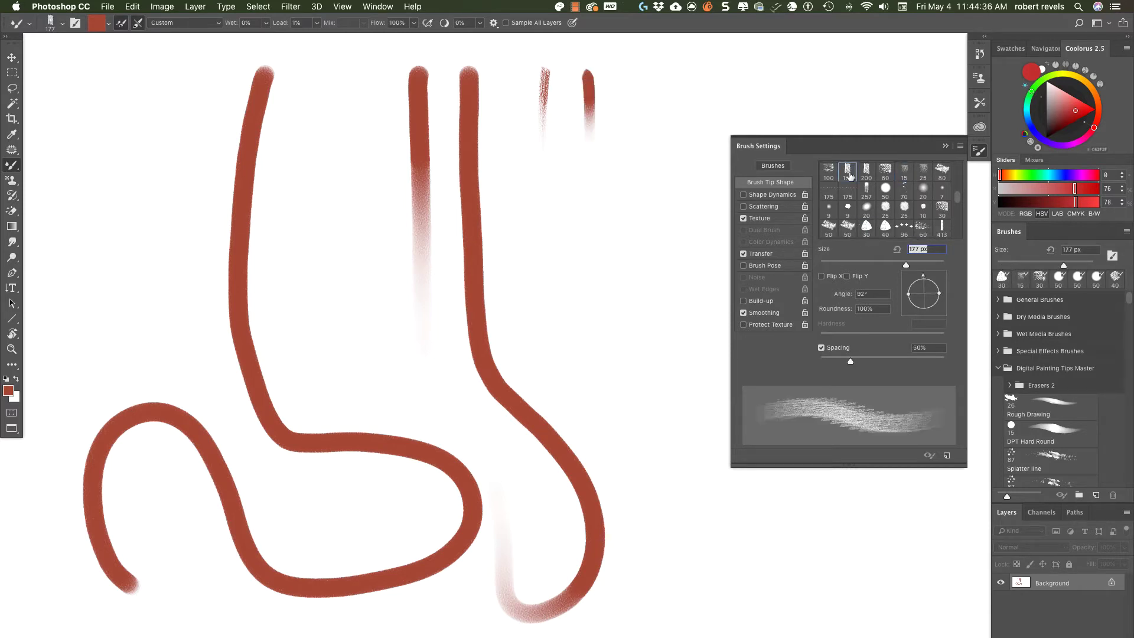
{"action": "left_click_drag", "start_coordinate": [631, 83], "coordinate": [633, 625]}
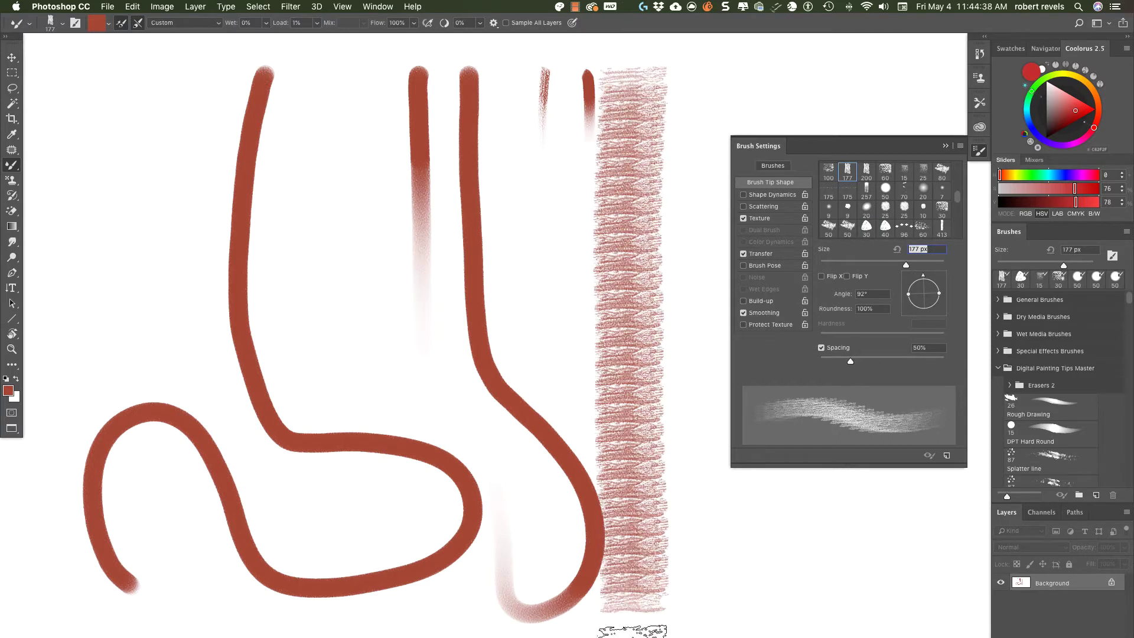
{"action": "left_click", "coordinate": [942, 207]}
{"action": "left_click_drag", "start_coordinate": [540, 117], "coordinate": [535, 189]}
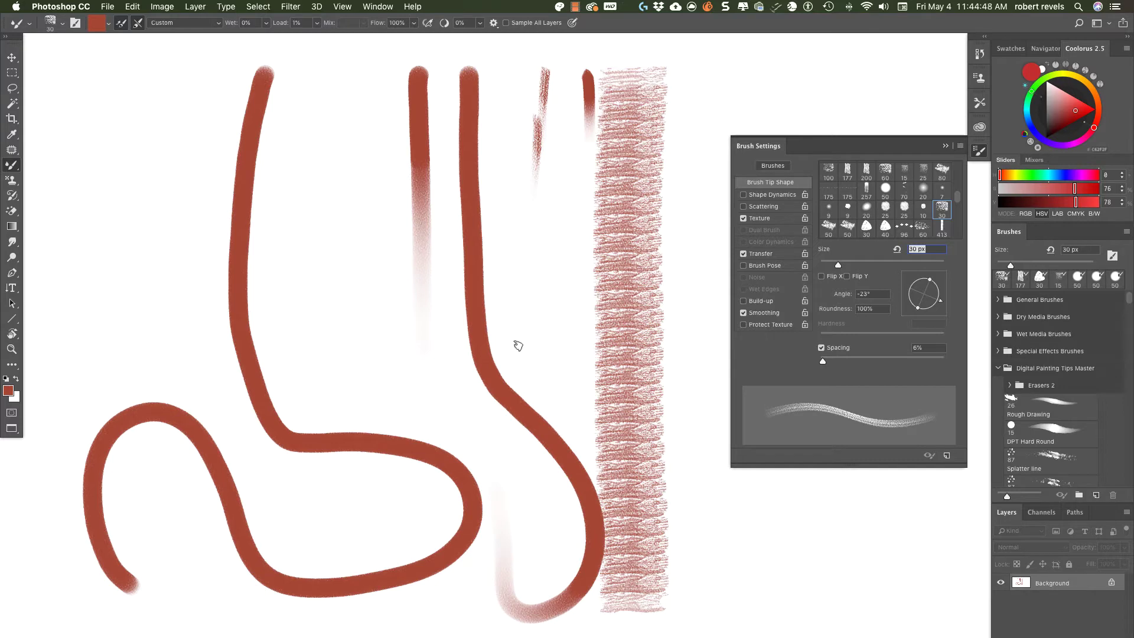
{"action": "left_click", "coordinate": [885, 188]}
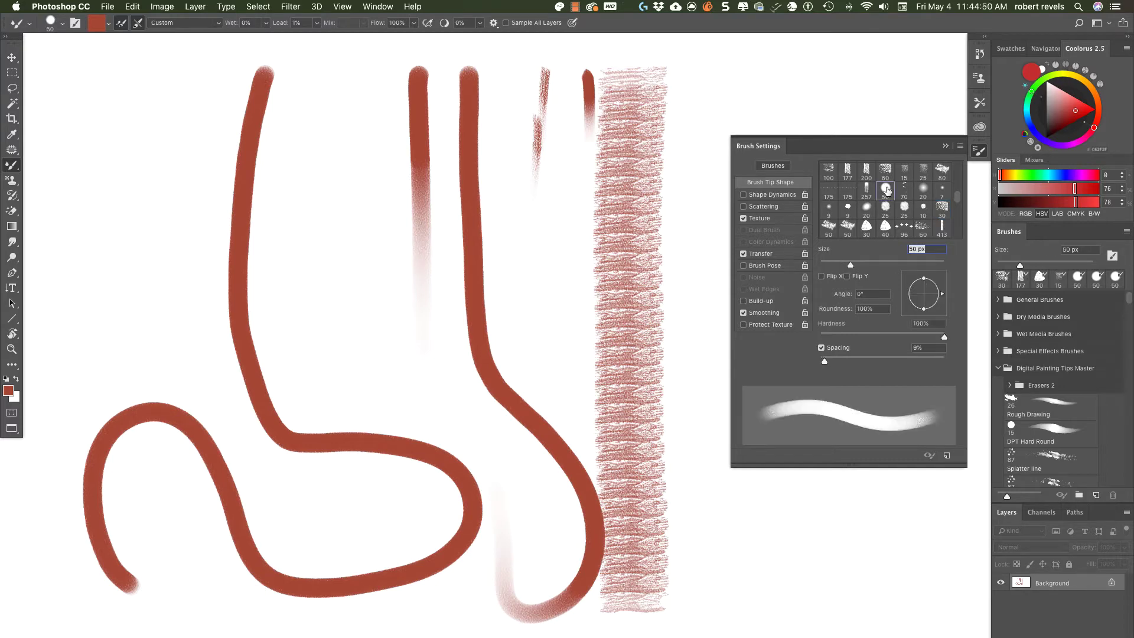
{"action": "left_click_drag", "start_coordinate": [695, 88], "coordinate": [680, 355]}
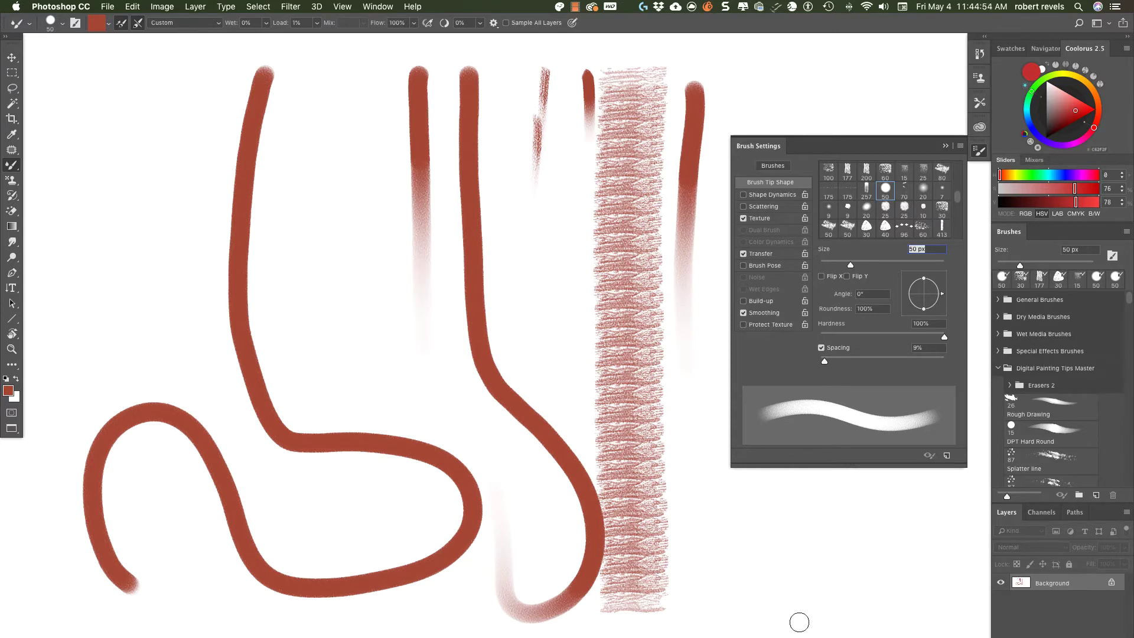
{"action": "key", "text": "F5"}
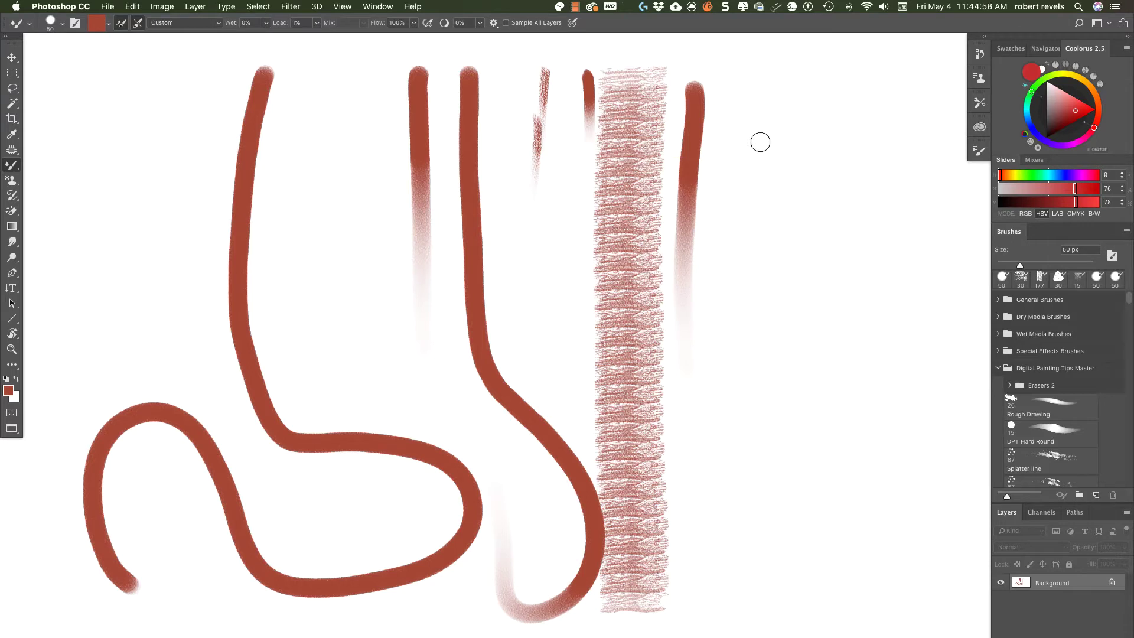
Fill the canvas red then white, and paint one red vertical stroke that fades downward
{"action": "key", "text": "alt+BackSpace"}
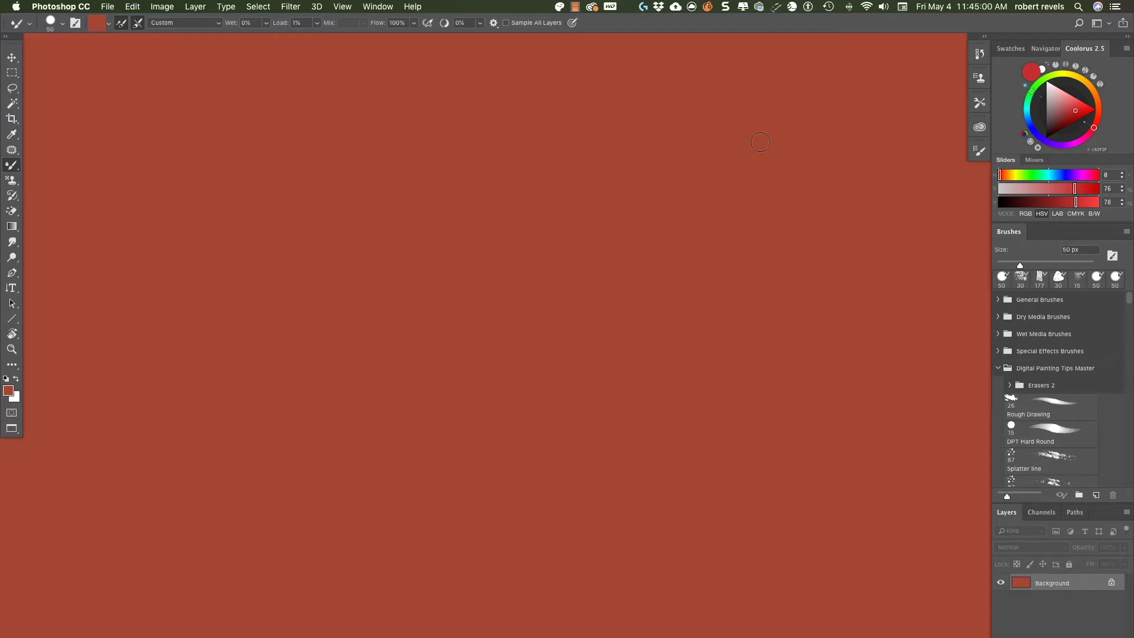
{"action": "key", "text": "super+BackSpace"}
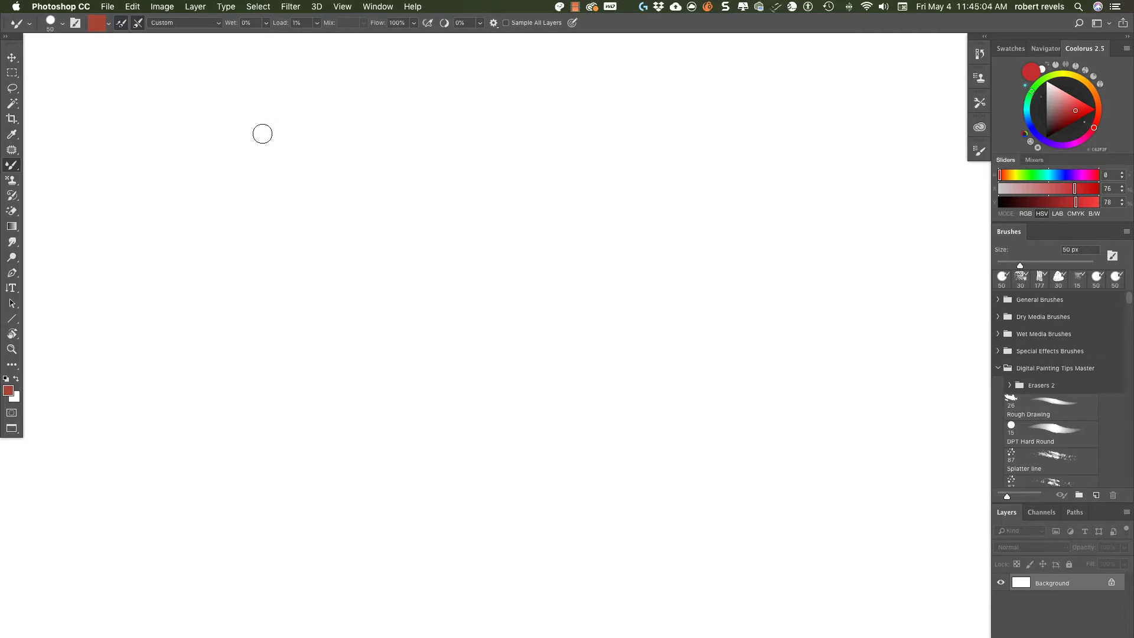
{"action": "mouse_move", "coordinate": [276, 83]}
{"action": "left_mouse_down"}
{"action": "mouse_move", "coordinate": [266, 403]}
{"action": "mouse_move", "coordinate": [242, 631]}
{"action": "left_mouse_up"}
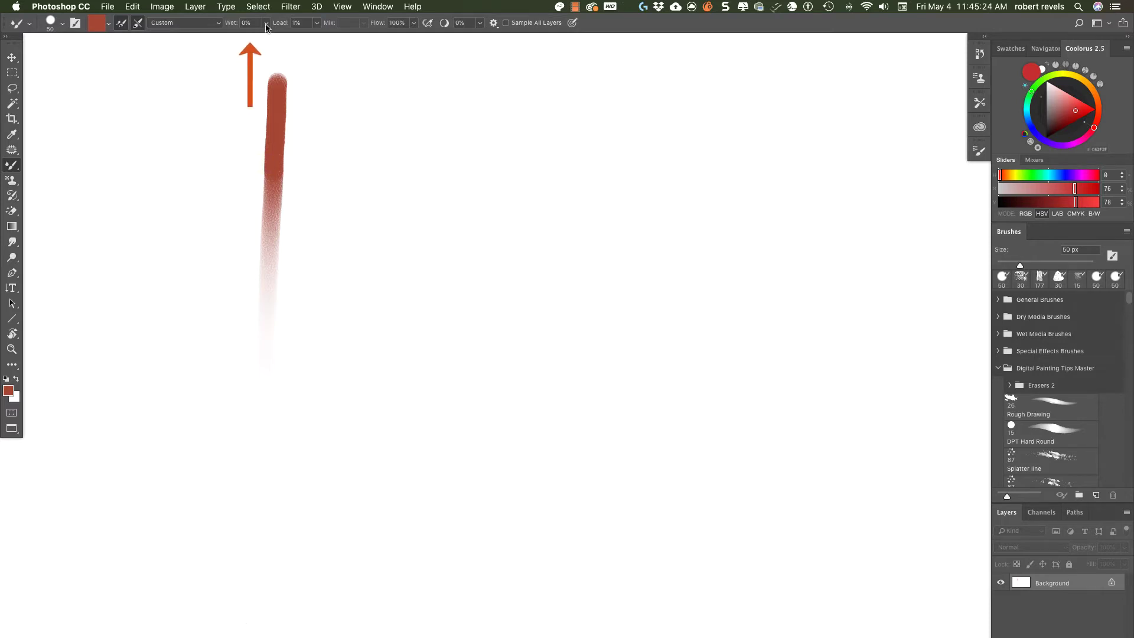
Set Wet to 59% and paint a pale pink stroke down and winding across the canvas
{"action": "left_click", "coordinate": [265, 23]}
{"action": "left_click_drag", "start_coordinate": [265, 36], "coordinate": [298, 37]}
{"action": "mouse_move", "coordinate": [354, 79]}
{"action": "left_mouse_down"}
{"action": "mouse_move", "coordinate": [343, 359]}
{"action": "mouse_move", "coordinate": [361, 447]}
{"action": "left_mouse_up"}
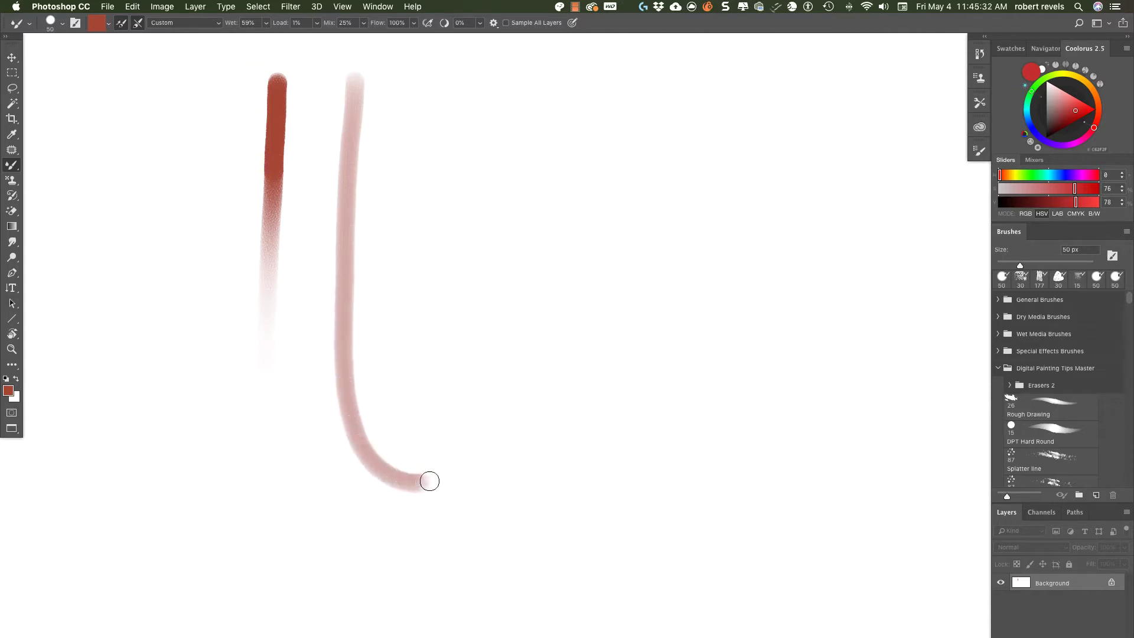
{"action": "mouse_move", "coordinate": [437, 477]}
{"action": "left_mouse_down"}
{"action": "mouse_move", "coordinate": [451, 225]}
{"action": "mouse_move", "coordinate": [503, 237]}
{"action": "mouse_move", "coordinate": [514, 268]}
{"action": "mouse_move", "coordinate": [516, 438]}
{"action": "mouse_move", "coordinate": [552, 540]}
{"action": "mouse_move", "coordinate": [628, 232]}
{"action": "mouse_move", "coordinate": [694, 317]}
{"action": "mouse_move", "coordinate": [703, 524]}
{"action": "mouse_move", "coordinate": [746, 501]}
{"action": "left_mouse_up"}
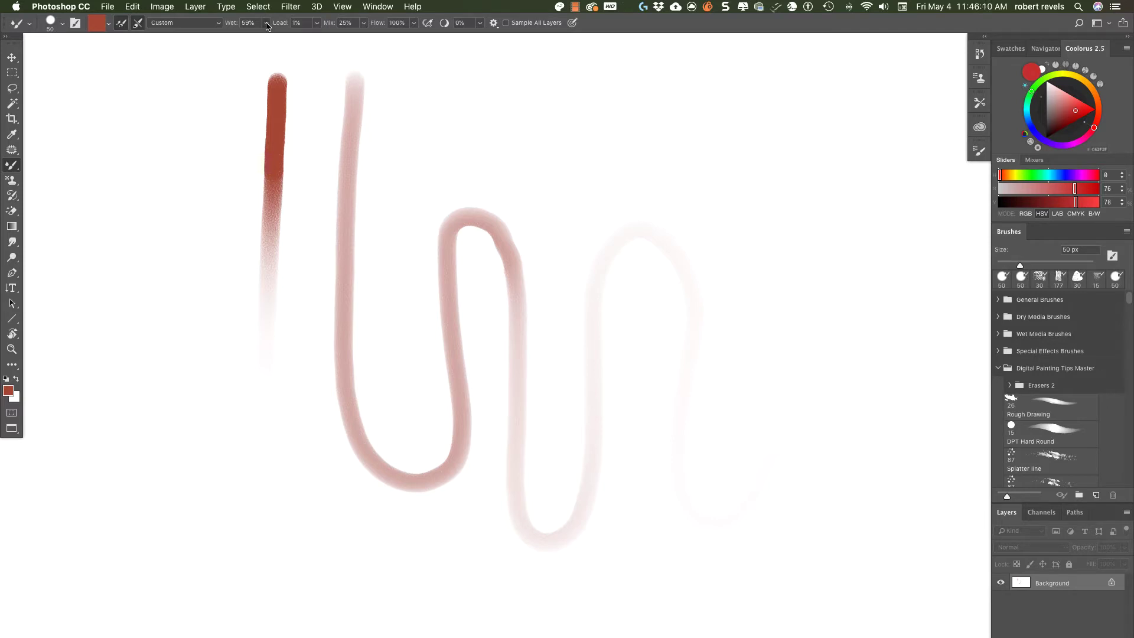
Set Wet and Load to 100% and paint looping pink strokes across the middle
{"action": "left_click", "coordinate": [266, 22]}
{"action": "left_click_drag", "start_coordinate": [267, 36], "coordinate": [378, 39]}
{"action": "left_click", "coordinate": [316, 22]}
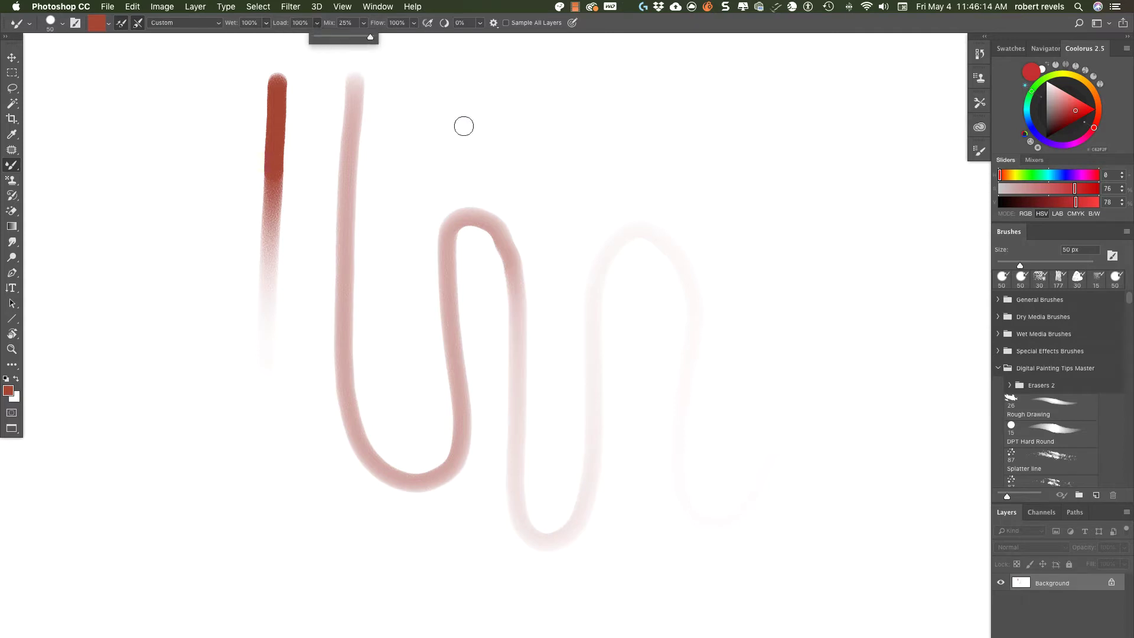
{"action": "left_click", "coordinate": [471, 91]}
{"action": "mouse_move", "coordinate": [471, 90]}
{"action": "left_mouse_down"}
{"action": "mouse_move", "coordinate": [486, 140]}
{"action": "mouse_move", "coordinate": [560, 170]}
{"action": "mouse_move", "coordinate": [653, 173]}
{"action": "left_mouse_up"}
{"action": "mouse_move", "coordinate": [534, 115]}
{"action": "left_mouse_down"}
{"action": "mouse_move", "coordinate": [683, 156]}
{"action": "mouse_move", "coordinate": [700, 185]}
{"action": "mouse_move", "coordinate": [645, 284]}
{"action": "mouse_move", "coordinate": [731, 351]}
{"action": "mouse_move", "coordinate": [670, 410]}
{"action": "mouse_move", "coordinate": [640, 469]}
{"action": "mouse_move", "coordinate": [591, 521]}
{"action": "mouse_move", "coordinate": [592, 389]}
{"action": "mouse_move", "coordinate": [465, 258]}
{"action": "mouse_move", "coordinate": [439, 146]}
{"action": "mouse_move", "coordinate": [492, 169]}
{"action": "mouse_move", "coordinate": [489, 190]}
{"action": "mouse_move", "coordinate": [531, 185]}
{"action": "mouse_move", "coordinate": [532, 205]}
{"action": "mouse_move", "coordinate": [540, 195]}
{"action": "mouse_move", "coordinate": [525, 207]}
{"action": "mouse_move", "coordinate": [549, 195]}
{"action": "mouse_move", "coordinate": [526, 224]}
{"action": "mouse_move", "coordinate": [553, 212]}
{"action": "mouse_move", "coordinate": [514, 243]}
{"action": "left_mouse_up"}
{"action": "mouse_move", "coordinate": [617, 186]}
{"action": "left_mouse_down"}
{"action": "mouse_move", "coordinate": [603, 389]}
{"action": "mouse_move", "coordinate": [578, 498]}
{"action": "left_mouse_up"}
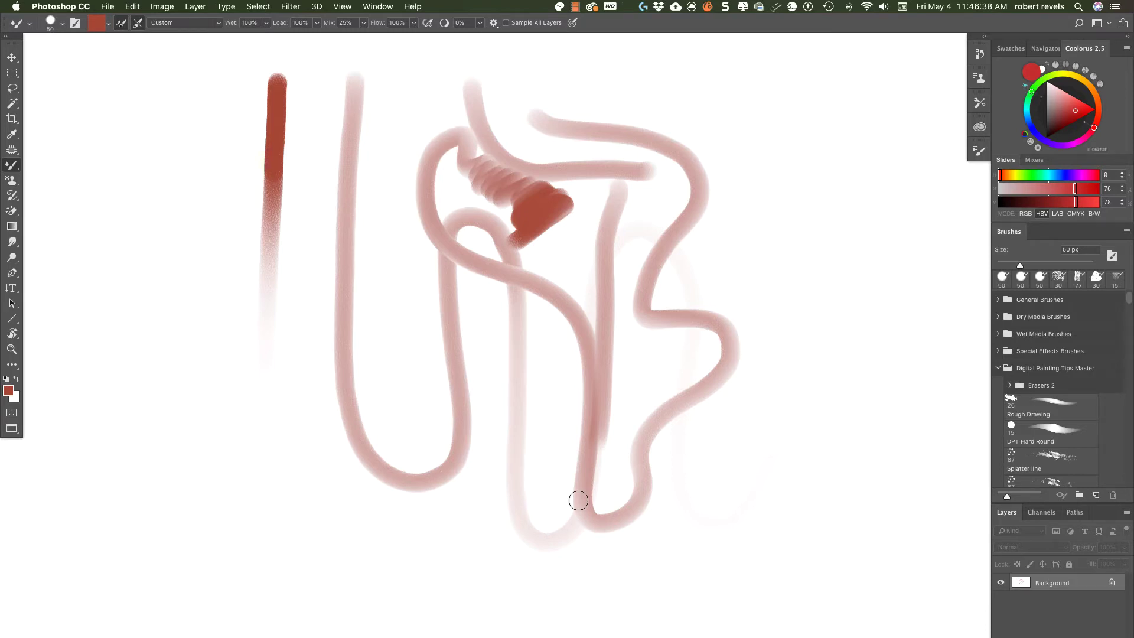
Lower Wet to 8% and paint a red stroke down the right side
{"action": "left_click", "coordinate": [266, 22]}
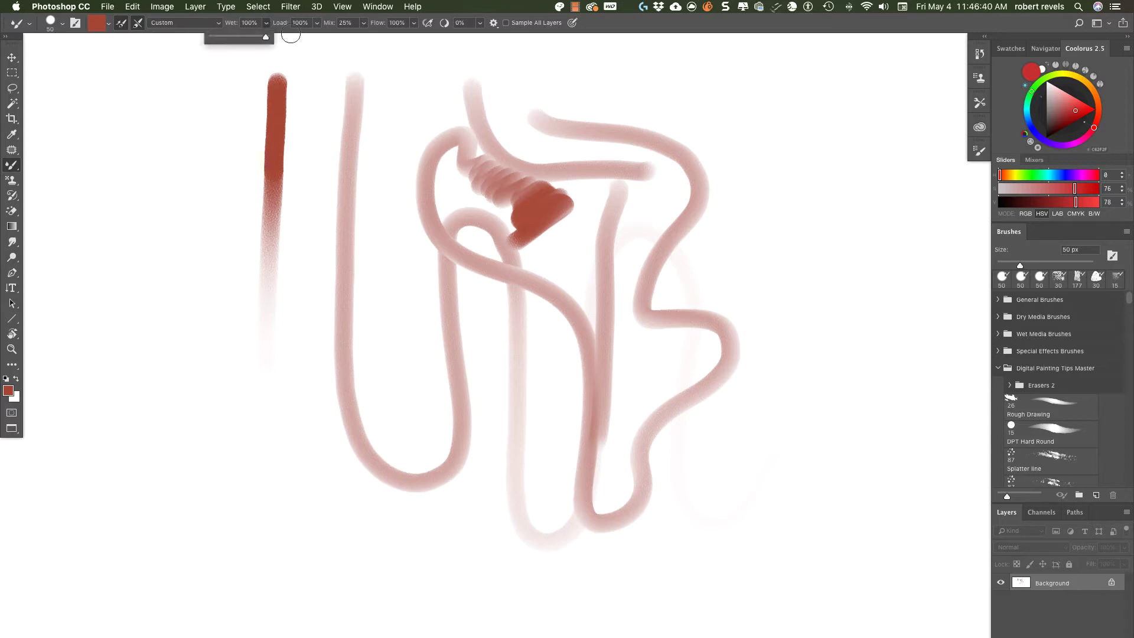
{"action": "left_click_drag", "start_coordinate": [267, 37], "coordinate": [216, 43]}
{"action": "left_click", "coordinate": [782, 157]}
{"action": "mouse_move", "coordinate": [782, 157]}
{"action": "left_mouse_down"}
{"action": "mouse_move", "coordinate": [755, 183]}
{"action": "mouse_move", "coordinate": [739, 233]}
{"action": "mouse_move", "coordinate": [770, 276]}
{"action": "mouse_move", "coordinate": [778, 364]}
{"action": "mouse_move", "coordinate": [754, 413]}
{"action": "left_mouse_up"}
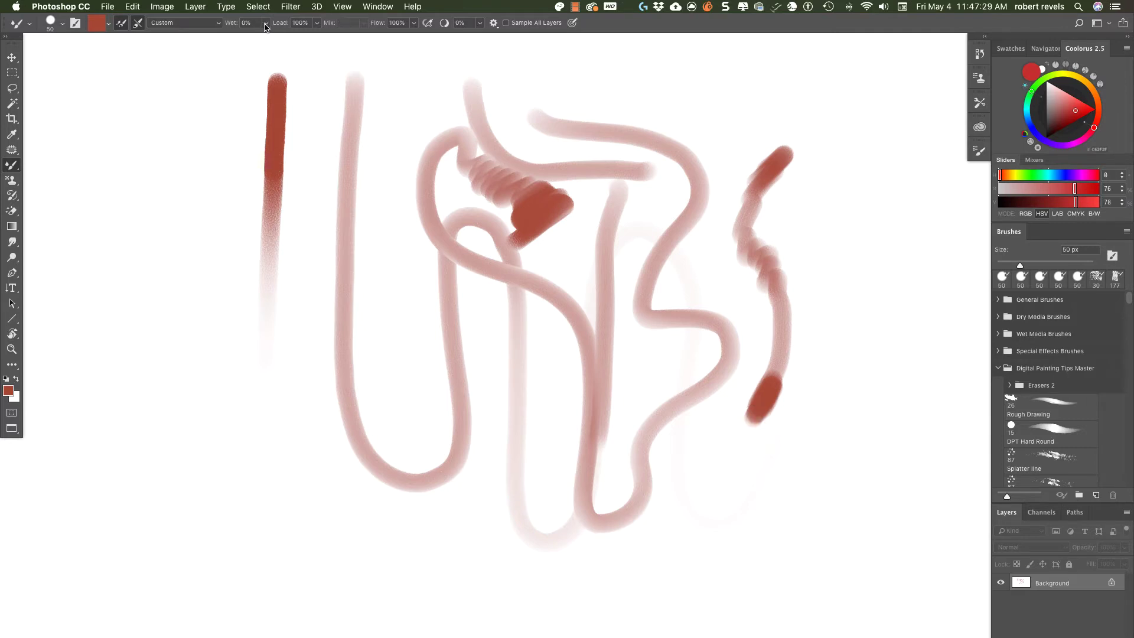
Drop Wet to 4% and paint a long diagonal red stroke plus a streak along the bottom
{"action": "left_click_drag", "start_coordinate": [265, 27], "coordinate": [269, 39]}
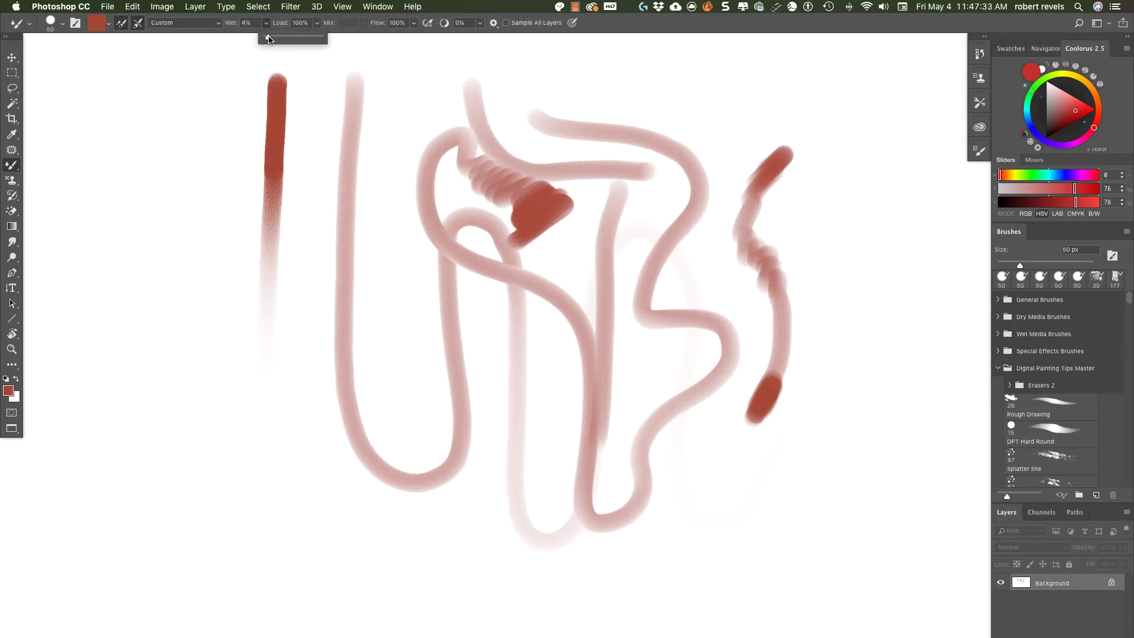
{"action": "mouse_move", "coordinate": [889, 317]}
{"action": "left_mouse_down"}
{"action": "mouse_move", "coordinate": [755, 477]}
{"action": "mouse_move", "coordinate": [859, 346]}
{"action": "mouse_move", "coordinate": [635, 579]}
{"action": "left_mouse_up"}
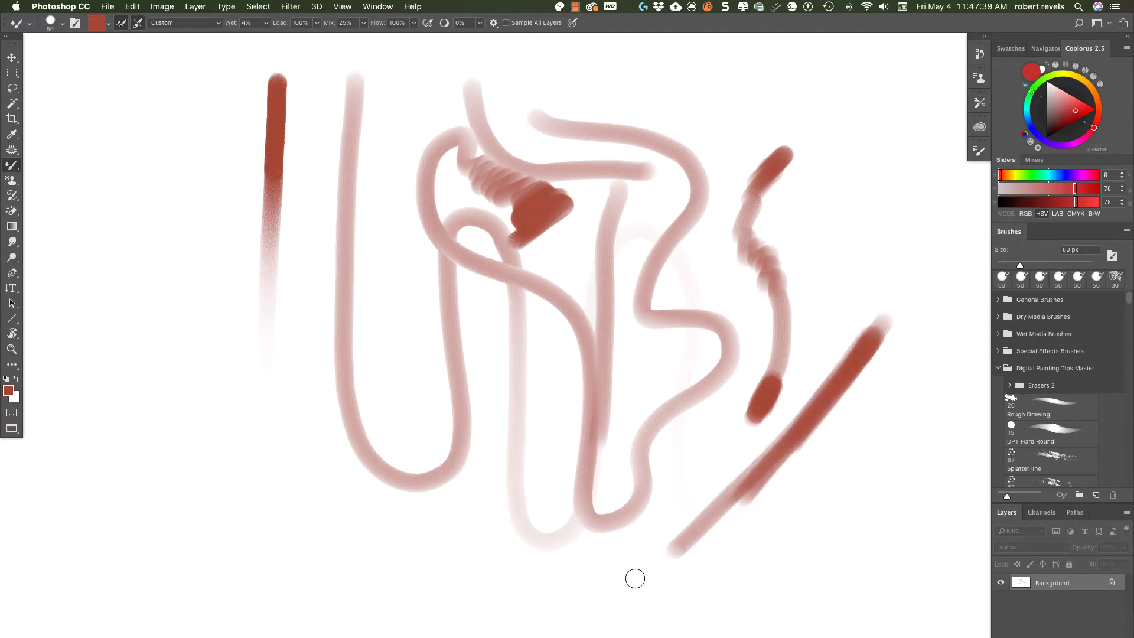
{"action": "mouse_move", "coordinate": [765, 526]}
{"action": "left_mouse_down"}
{"action": "mouse_move", "coordinate": [699, 554]}
{"action": "mouse_move", "coordinate": [389, 598]}
{"action": "mouse_move", "coordinate": [443, 576]}
{"action": "mouse_move", "coordinate": [586, 559]}
{"action": "left_mouse_up"}
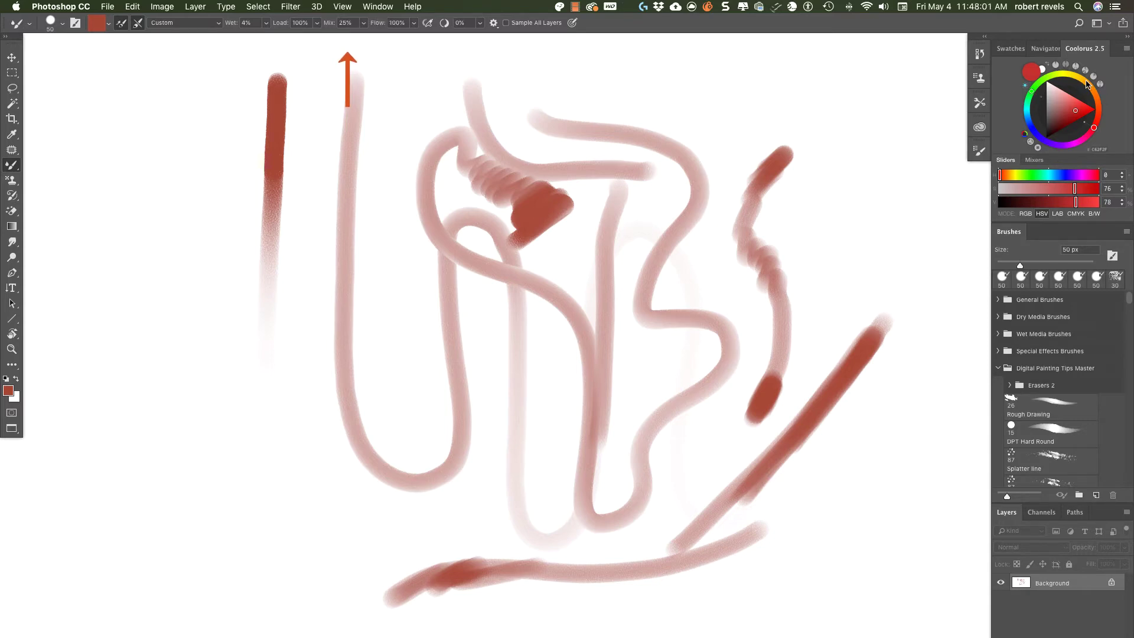
Switch to green with Mix at 0% and paint green strokes over the lower pink strokes
{"action": "left_click", "coordinate": [1087, 82]}
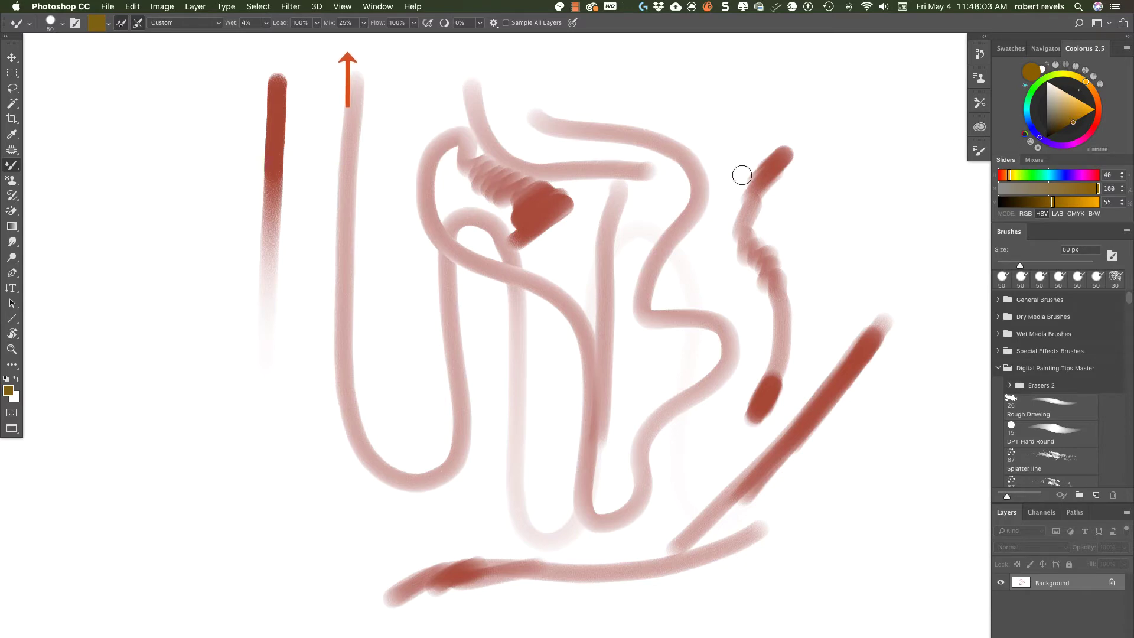
{"action": "left_click", "coordinate": [1027, 105]}
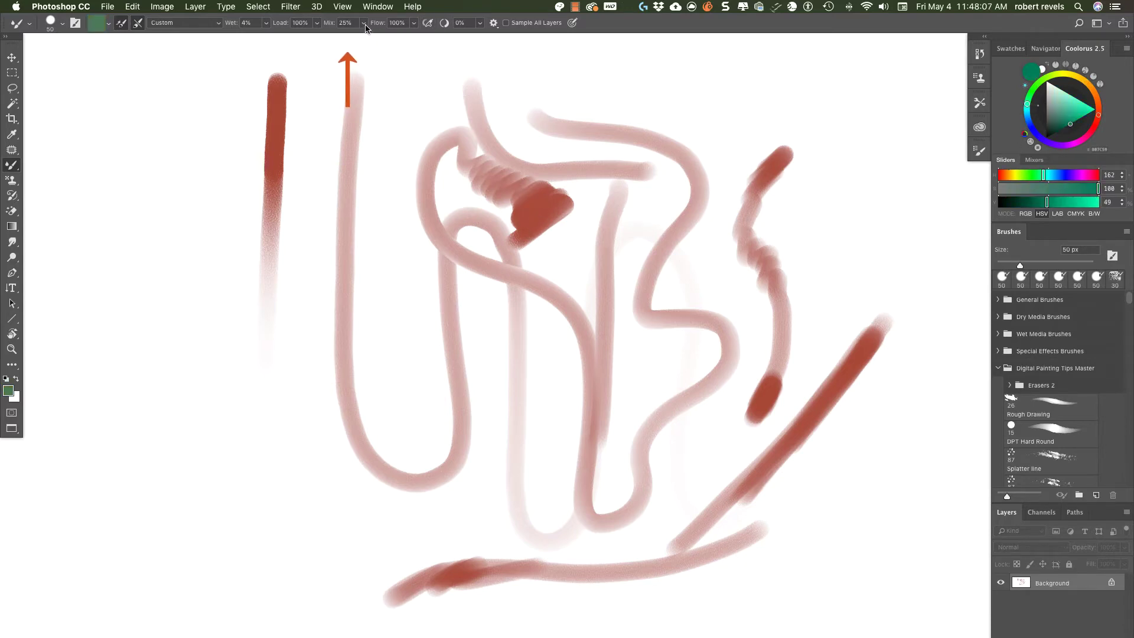
{"action": "left_click_drag", "start_coordinate": [363, 23], "coordinate": [406, 37]}
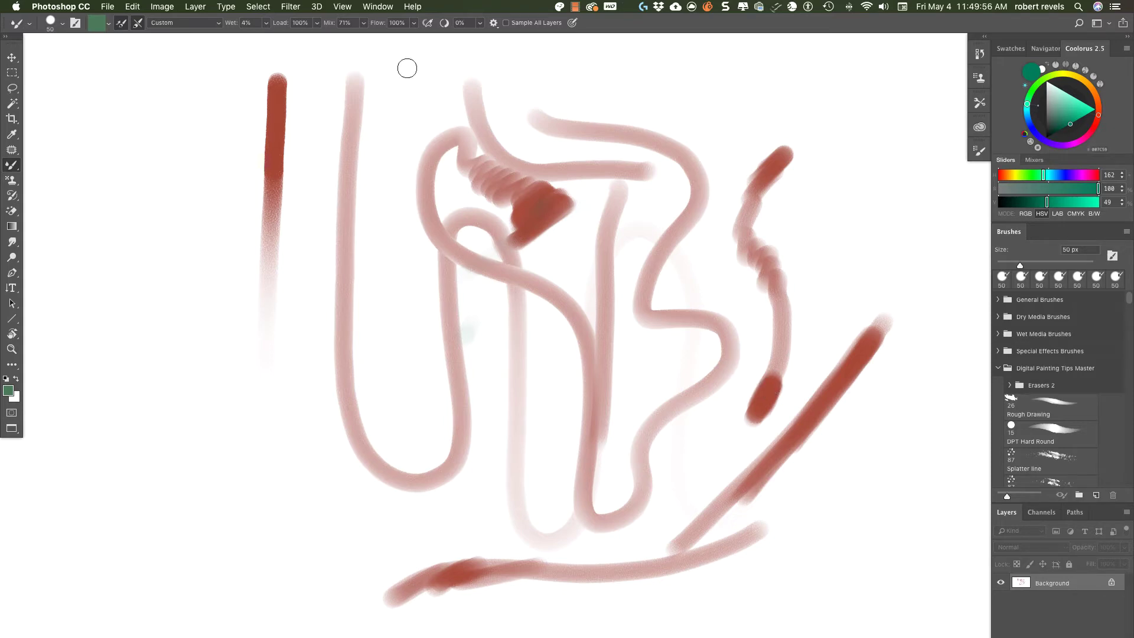
{"action": "left_click", "coordinate": [364, 28]}
{"action": "left_click_drag", "start_coordinate": [363, 37], "coordinate": [325, 37]}
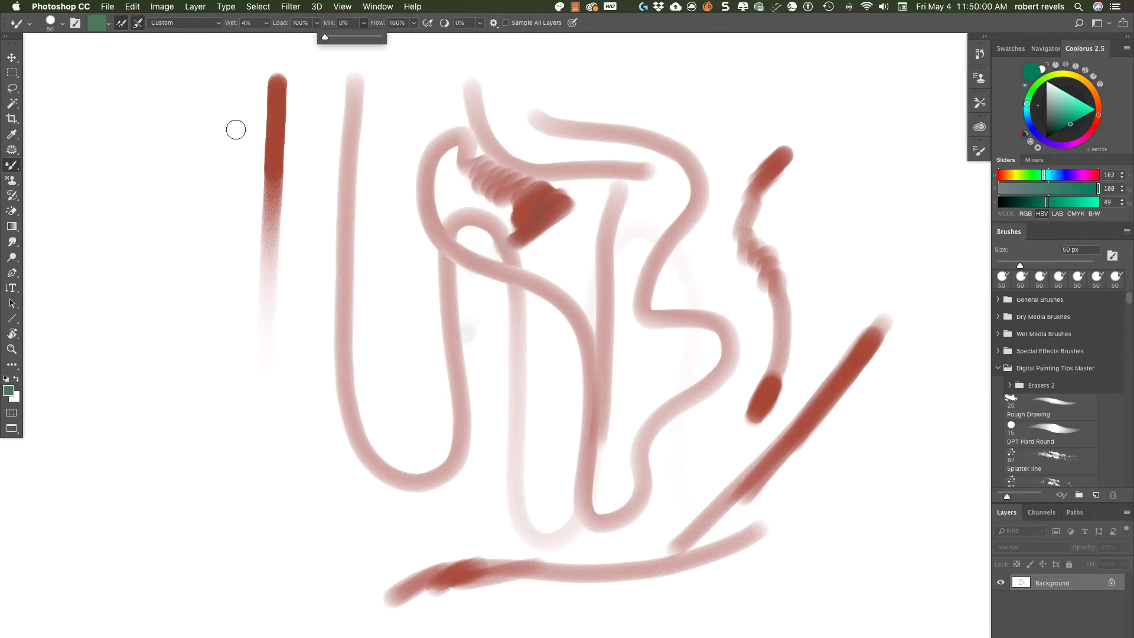
{"action": "mouse_move", "coordinate": [744, 384]}
{"action": "left_mouse_down"}
{"action": "mouse_move", "coordinate": [650, 449]}
{"action": "mouse_move", "coordinate": [706, 424]}
{"action": "mouse_move", "coordinate": [692, 438]}
{"action": "mouse_move", "coordinate": [589, 487]}
{"action": "mouse_move", "coordinate": [655, 472]}
{"action": "mouse_move", "coordinate": [740, 486]}
{"action": "mouse_move", "coordinate": [832, 424]}
{"action": "mouse_move", "coordinate": [836, 383]}
{"action": "mouse_move", "coordinate": [866, 344]}
{"action": "mouse_move", "coordinate": [895, 334]}
{"action": "left_mouse_up"}
{"action": "mouse_move", "coordinate": [708, 514]}
{"action": "left_mouse_down"}
{"action": "mouse_move", "coordinate": [716, 523]}
{"action": "mouse_move", "coordinate": [690, 546]}
{"action": "mouse_move", "coordinate": [644, 566]}
{"action": "mouse_move", "coordinate": [471, 581]}
{"action": "mouse_move", "coordinate": [440, 609]}
{"action": "mouse_move", "coordinate": [444, 585]}
{"action": "mouse_move", "coordinate": [408, 588]}
{"action": "mouse_move", "coordinate": [450, 558]}
{"action": "mouse_move", "coordinate": [576, 515]}
{"action": "left_mouse_up"}
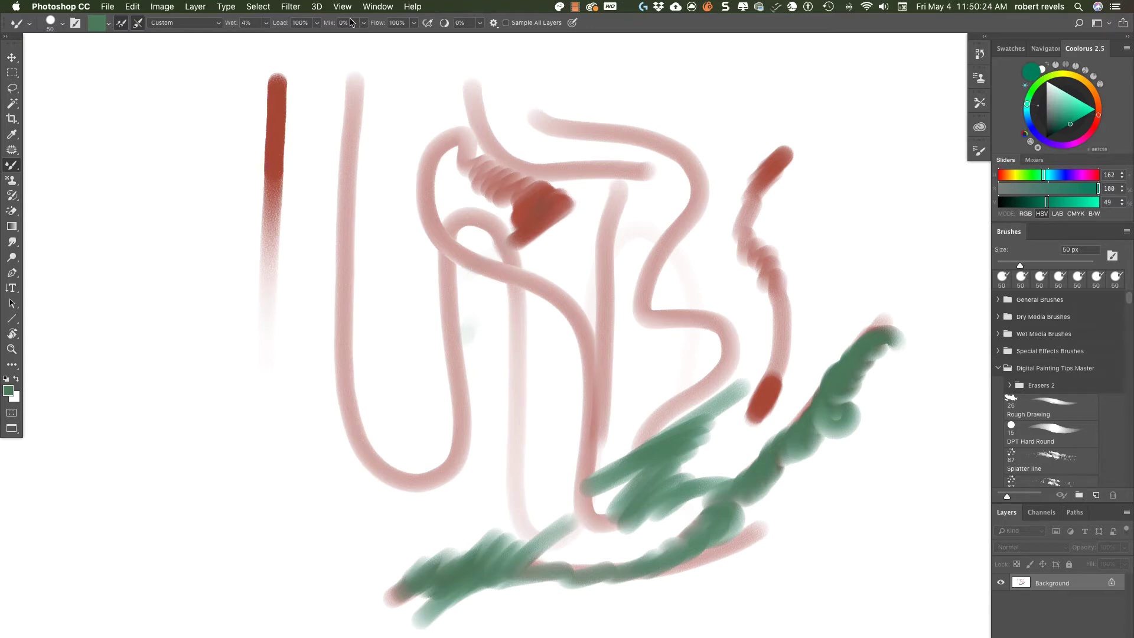
Set Wet to 0% for a dry, heavy load, paint a thick green diagonal, then raise Wet to 8%
{"action": "left_click", "coordinate": [267, 23]}
{"action": "left_click_drag", "start_coordinate": [267, 37], "coordinate": [264, 37]}
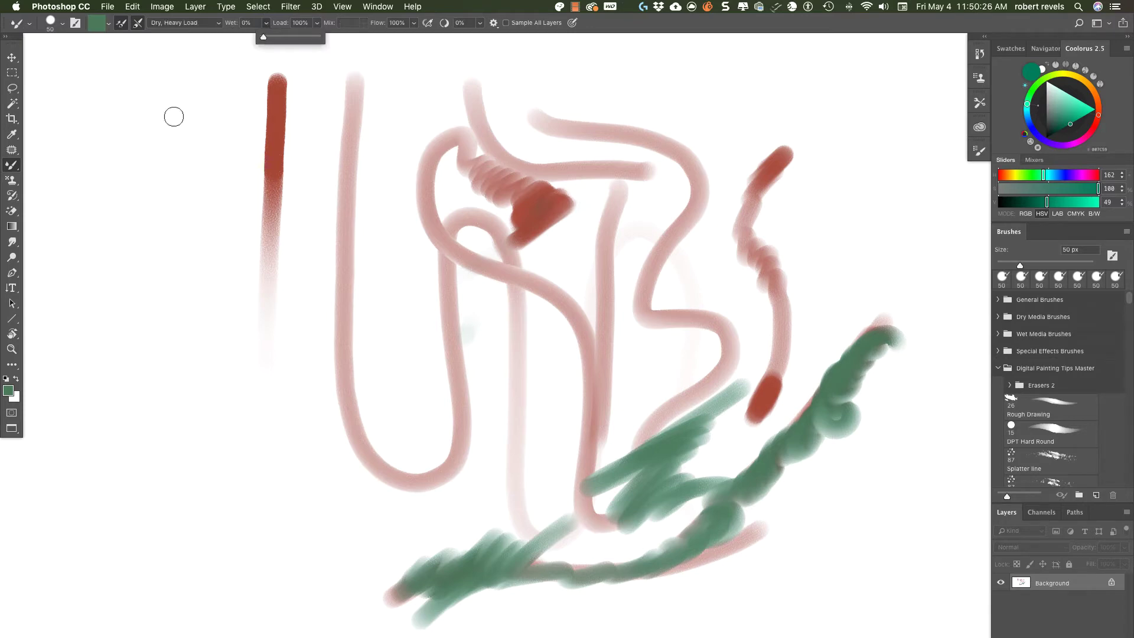
{"action": "mouse_move", "coordinate": [401, 592]}
{"action": "left_mouse_down"}
{"action": "mouse_move", "coordinate": [450, 549]}
{"action": "mouse_move", "coordinate": [402, 613]}
{"action": "mouse_move", "coordinate": [606, 455]}
{"action": "left_mouse_up"}
{"action": "left_click", "coordinate": [266, 23]}
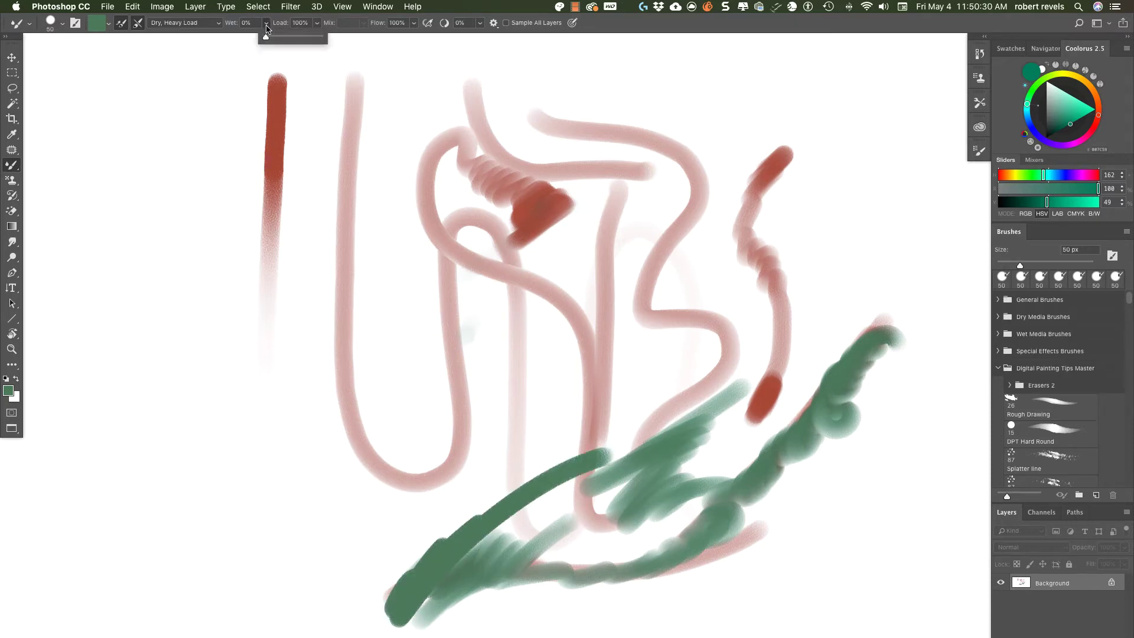
{"action": "left_click_drag", "start_coordinate": [264, 37], "coordinate": [271, 37]}
Hatch textured green over the pink U-curve using the 30 px and 80 px tips
{"action": "left_click", "coordinate": [980, 150]}
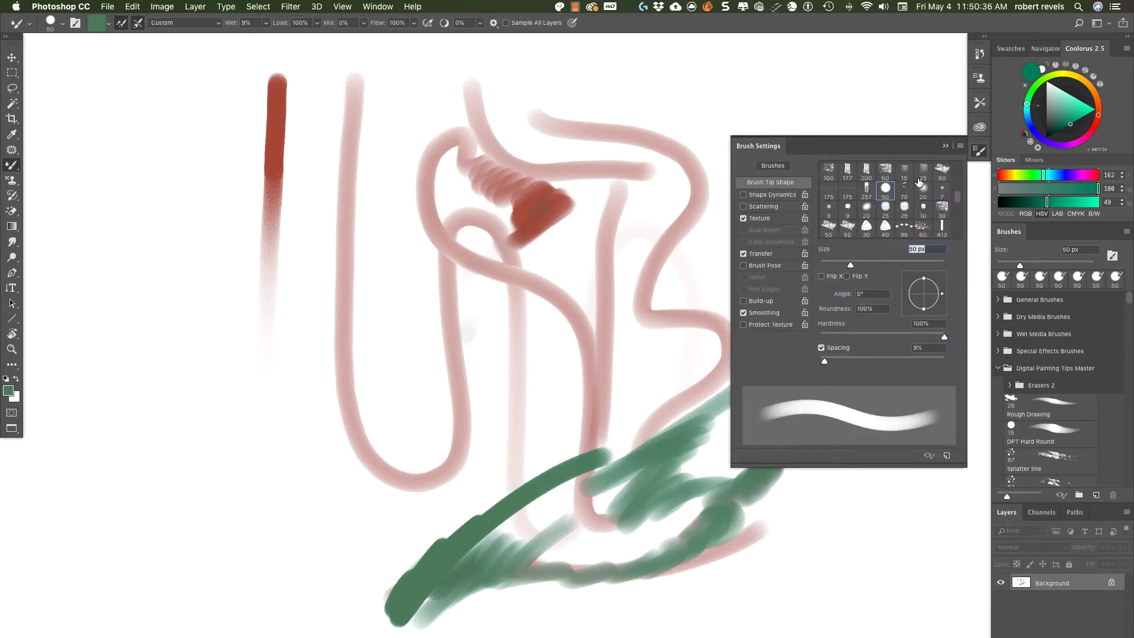
{"action": "left_click", "coordinate": [943, 207]}
{"action": "left_click_drag", "start_coordinate": [402, 289], "coordinate": [368, 346]}
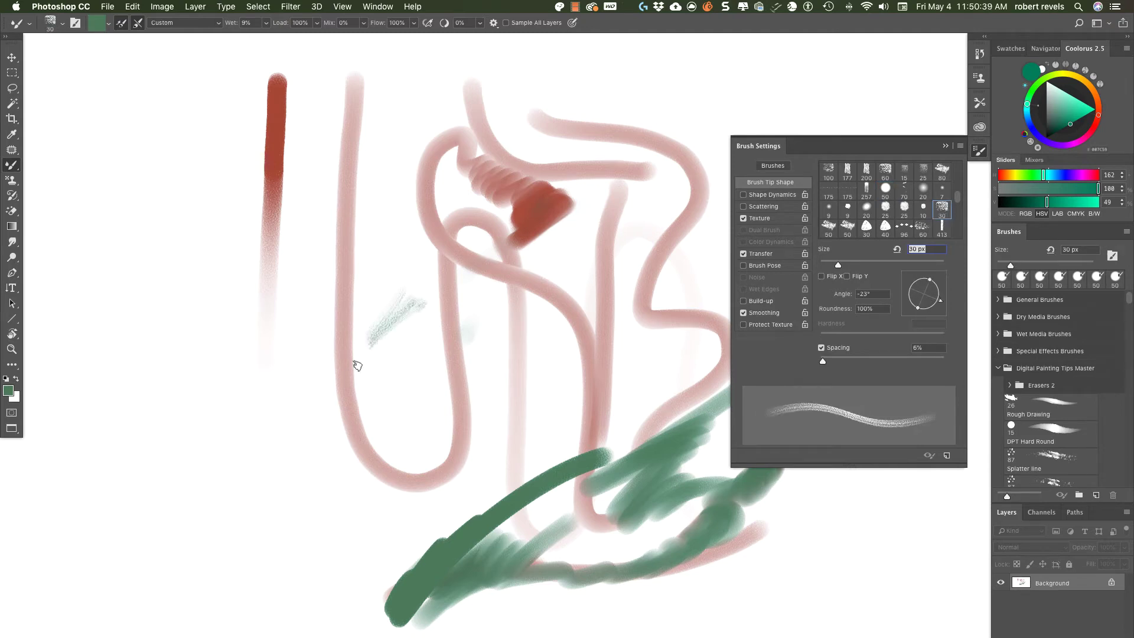
{"action": "left_click", "coordinate": [943, 171]}
{"action": "mouse_move", "coordinate": [354, 387]}
{"action": "left_mouse_down"}
{"action": "mouse_move", "coordinate": [384, 398]}
{"action": "mouse_move", "coordinate": [348, 486]}
{"action": "mouse_move", "coordinate": [409, 442]}
{"action": "mouse_move", "coordinate": [544, 388]}
{"action": "left_mouse_up"}
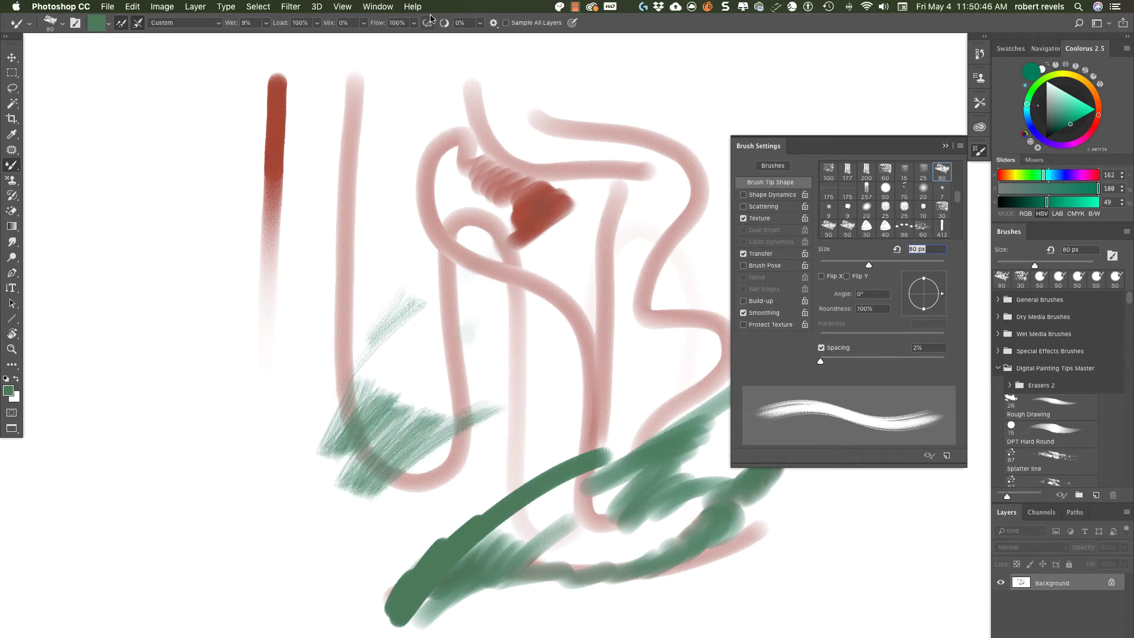
Raise Mix to 32% and blend green over the top of the red stroke
{"action": "left_click", "coordinate": [363, 23]}
{"action": "left_click_drag", "start_coordinate": [362, 37], "coordinate": [382, 38]}
{"action": "mouse_move", "coordinate": [270, 116]}
{"action": "left_mouse_down"}
{"action": "mouse_move", "coordinate": [298, 180]}
{"action": "mouse_move", "coordinate": [274, 125]}
{"action": "mouse_move", "coordinate": [260, 234]}
{"action": "left_mouse_up"}
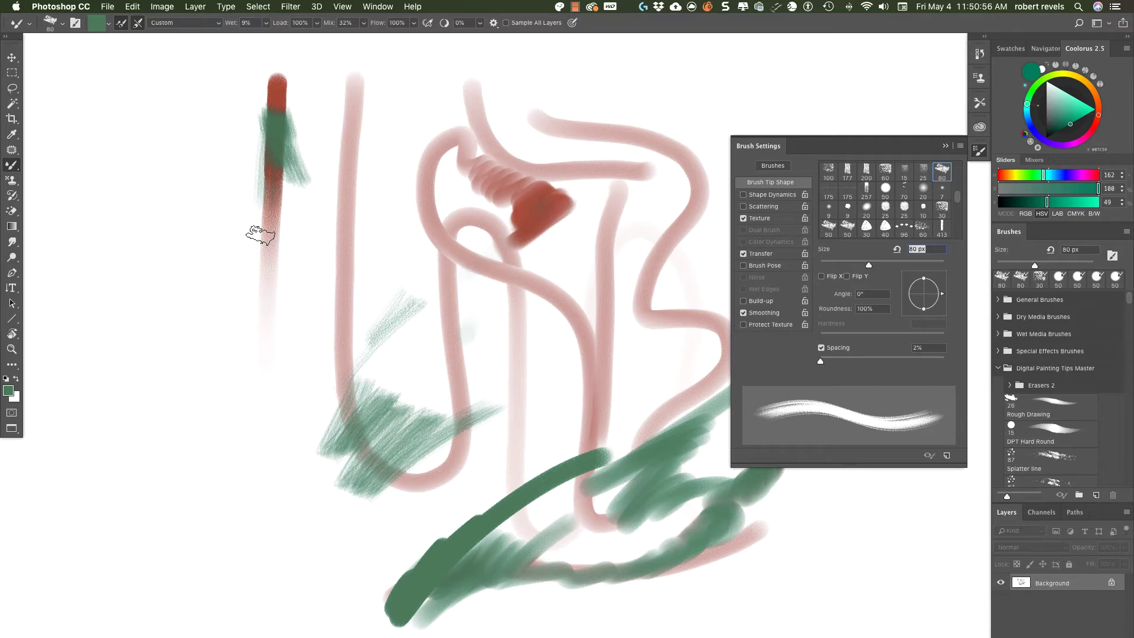
Zoom in, scrub green into the red stroke, then smear it down the stem at Wet 56%
{"action": "key", "text": "super+equal"}
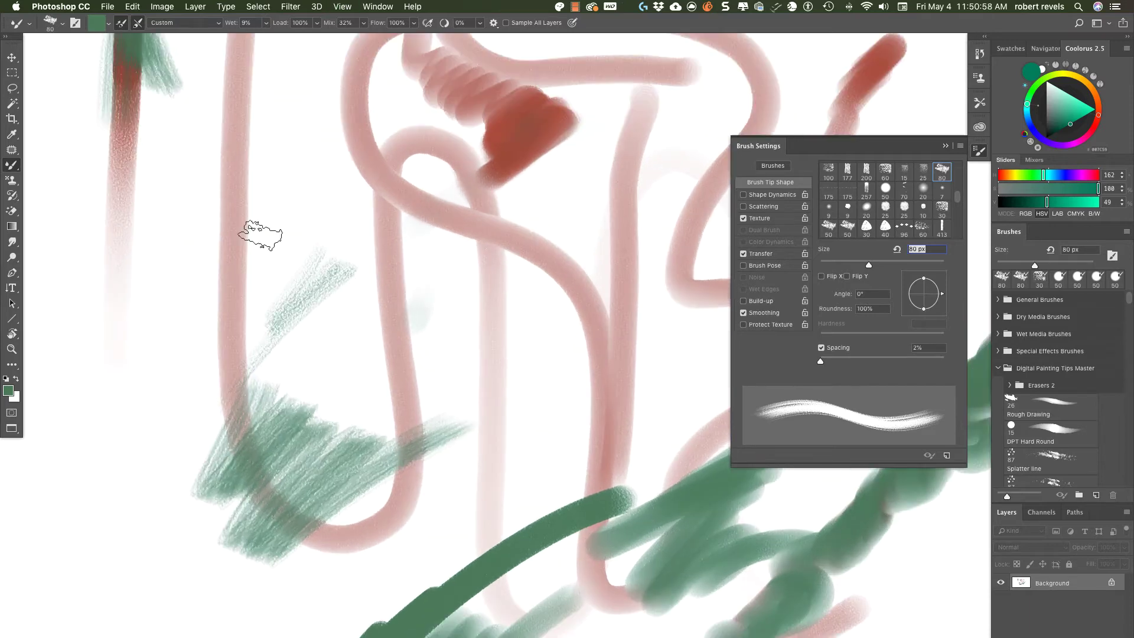
{"action": "scroll", "coordinate": [506, 433], "scroll_direction": "up", "scroll_amount": 6}
{"action": "scroll", "coordinate": [506, 433], "scroll_direction": "left", "scroll_amount": 5}
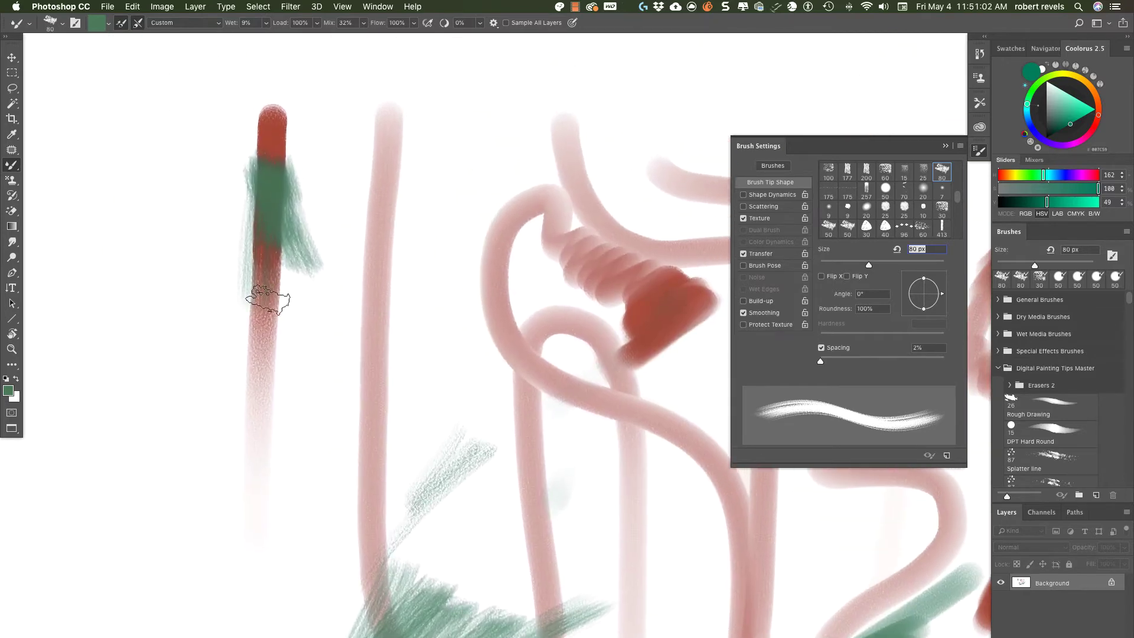
{"action": "mouse_move", "coordinate": [265, 299]}
{"action": "left_mouse_down"}
{"action": "mouse_move", "coordinate": [254, 299]}
{"action": "mouse_move", "coordinate": [264, 296]}
{"action": "mouse_move", "coordinate": [263, 260]}
{"action": "mouse_move", "coordinate": [248, 185]}
{"action": "mouse_move", "coordinate": [263, 133]}
{"action": "mouse_move", "coordinate": [227, 174]}
{"action": "mouse_move", "coordinate": [272, 118]}
{"action": "mouse_move", "coordinate": [299, 144]}
{"action": "mouse_move", "coordinate": [316, 203]}
{"action": "left_mouse_up"}
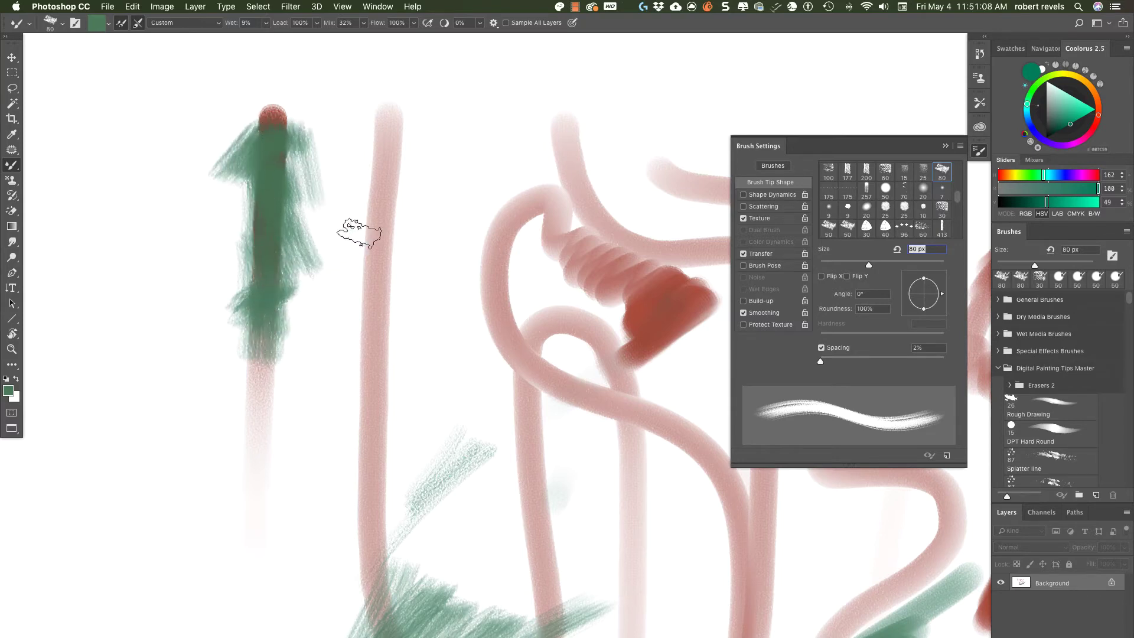
{"action": "left_click", "coordinate": [266, 23]}
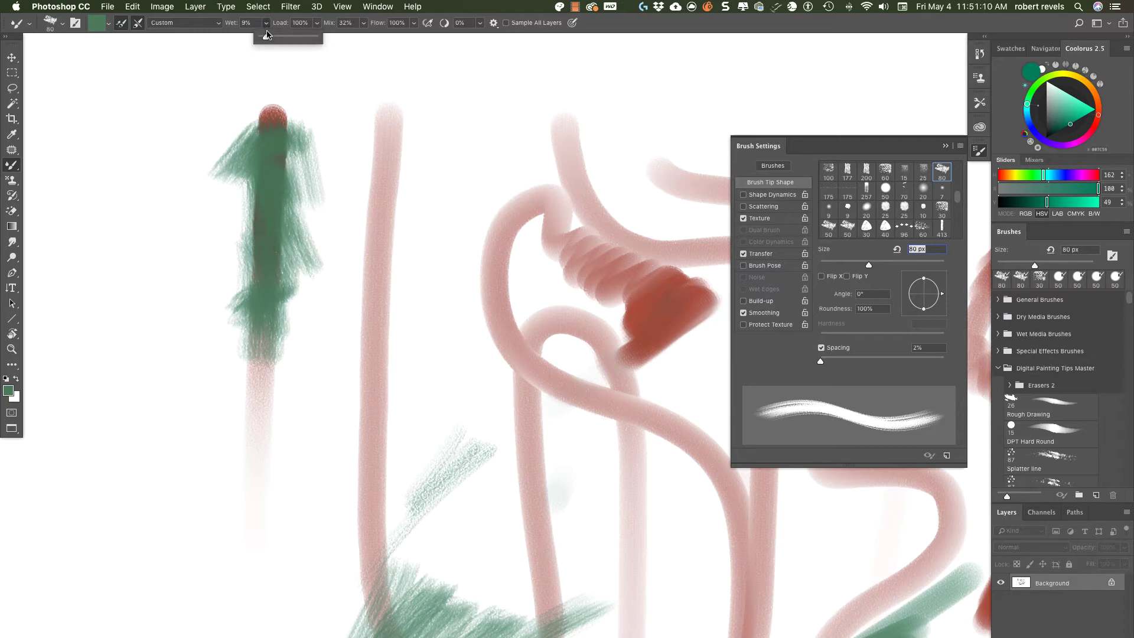
{"action": "left_click_drag", "start_coordinate": [267, 36], "coordinate": [296, 39]}
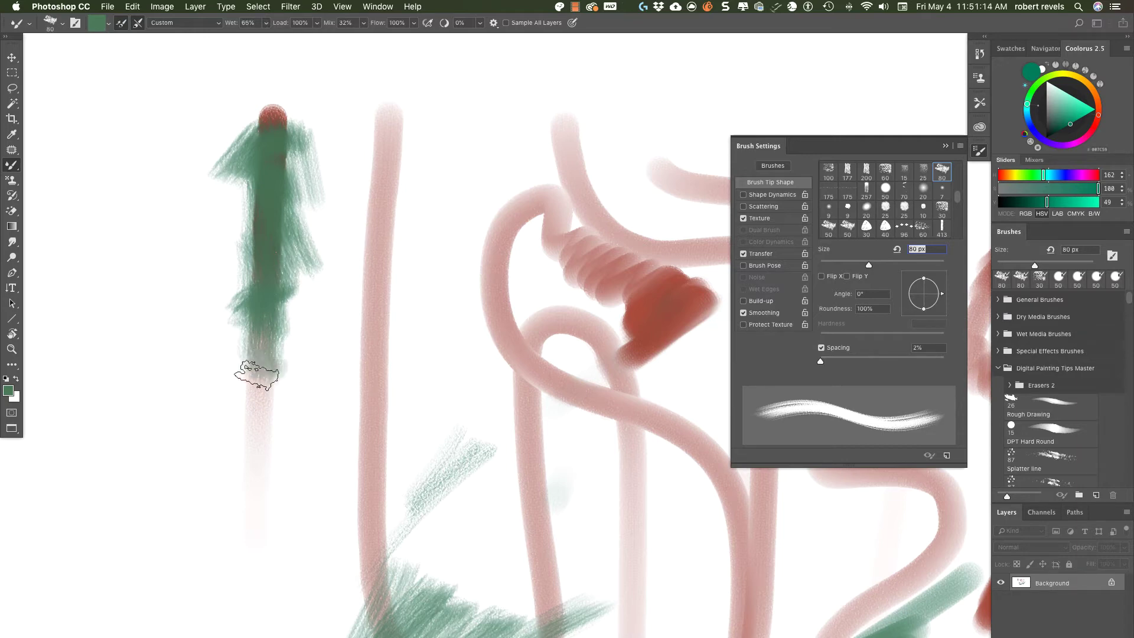
{"action": "mouse_move", "coordinate": [256, 370]}
{"action": "left_mouse_down"}
{"action": "mouse_move", "coordinate": [245, 354]}
{"action": "mouse_move", "coordinate": [260, 354]}
{"action": "mouse_move", "coordinate": [259, 393]}
{"action": "left_mouse_up"}
Raise Mix to 51% and paint a greyish green smudge lower on the canvas
{"action": "left_click", "coordinate": [363, 23]}
{"action": "left_click_drag", "start_coordinate": [362, 36], "coordinate": [374, 39]}
{"action": "mouse_move", "coordinate": [371, 532]}
{"action": "left_mouse_down"}
{"action": "mouse_move", "coordinate": [368, 508]}
{"action": "mouse_move", "coordinate": [369, 529]}
{"action": "mouse_move", "coordinate": [384, 522]}
{"action": "mouse_move", "coordinate": [360, 513]}
{"action": "mouse_move", "coordinate": [366, 532]}
{"action": "mouse_move", "coordinate": [390, 507]}
{"action": "mouse_move", "coordinate": [362, 502]}
{"action": "mouse_move", "coordinate": [365, 518]}
{"action": "mouse_move", "coordinate": [382, 506]}
{"action": "mouse_move", "coordinate": [377, 470]}
{"action": "mouse_move", "coordinate": [371, 504]}
{"action": "mouse_move", "coordinate": [441, 500]}
{"action": "left_mouse_up"}
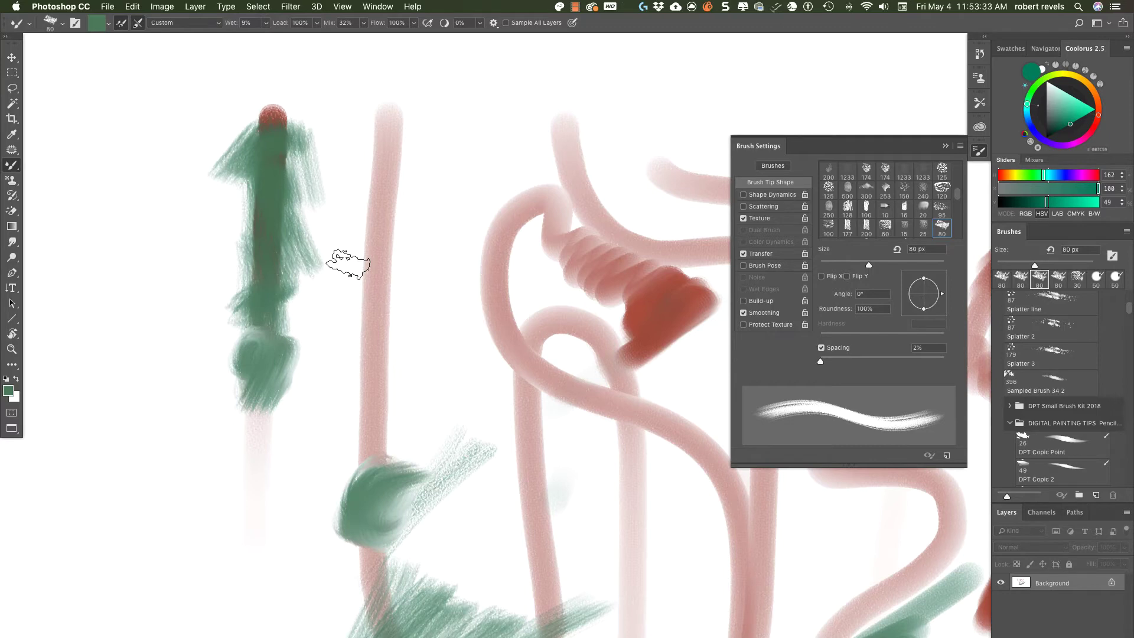
Clean the brush, enable reload after each stroke, paint green across the pink stroke, set Wet 2%
{"action": "left_click", "coordinate": [133, 28]}
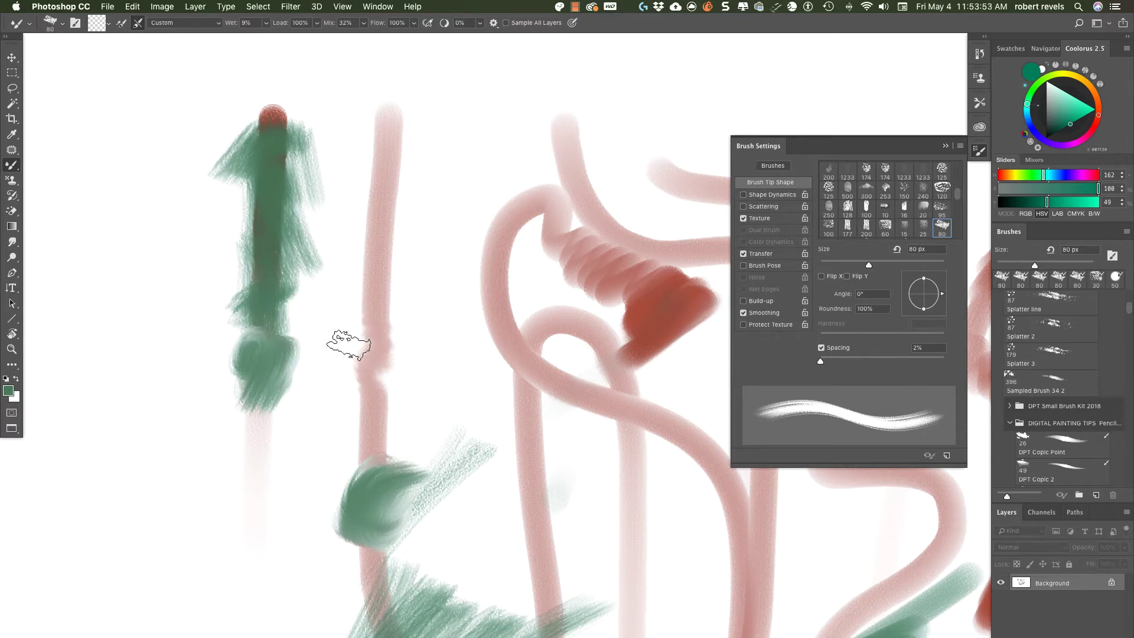
{"action": "left_click", "coordinate": [122, 26]}
{"action": "left_click_drag", "start_coordinate": [353, 420], "coordinate": [470, 374]}
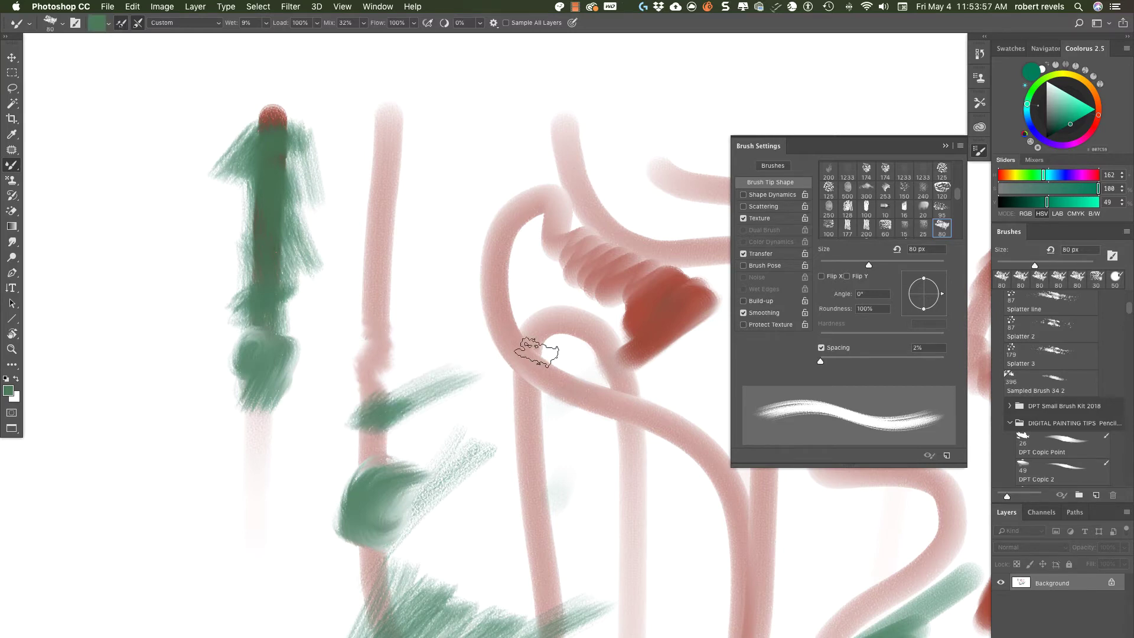
{"action": "left_click_drag", "start_coordinate": [266, 22], "coordinate": [262, 36]}
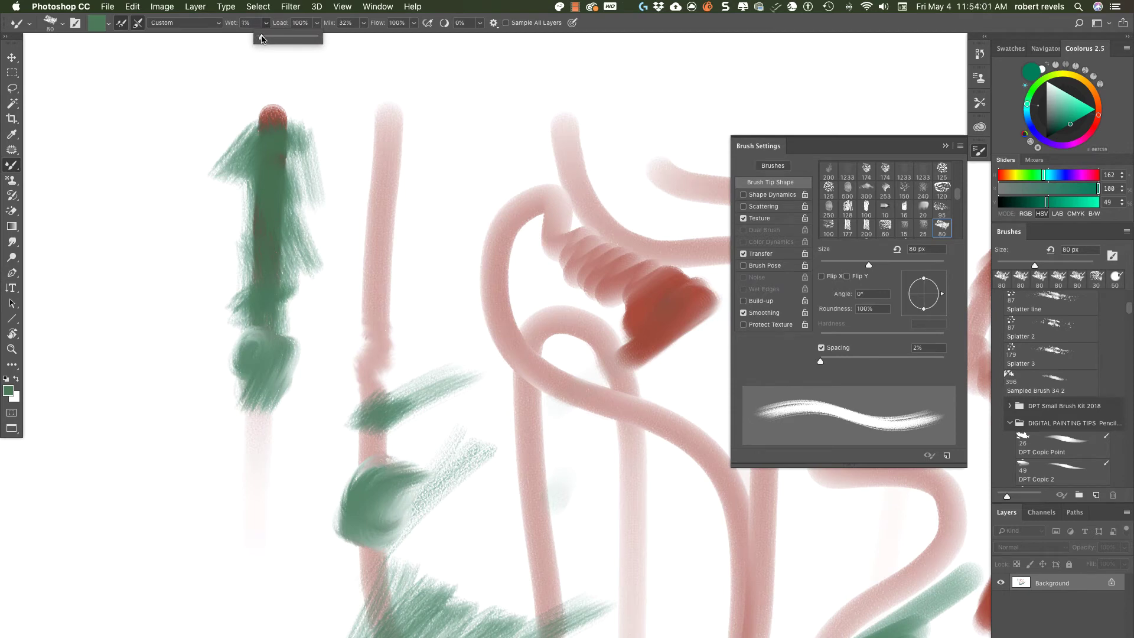
{"action": "left_click_drag", "start_coordinate": [261, 38], "coordinate": [263, 39]}
Drop brush Flow to 22% and brush a faint green streak down the central pink loop
{"action": "left_click", "coordinate": [767, 255]}
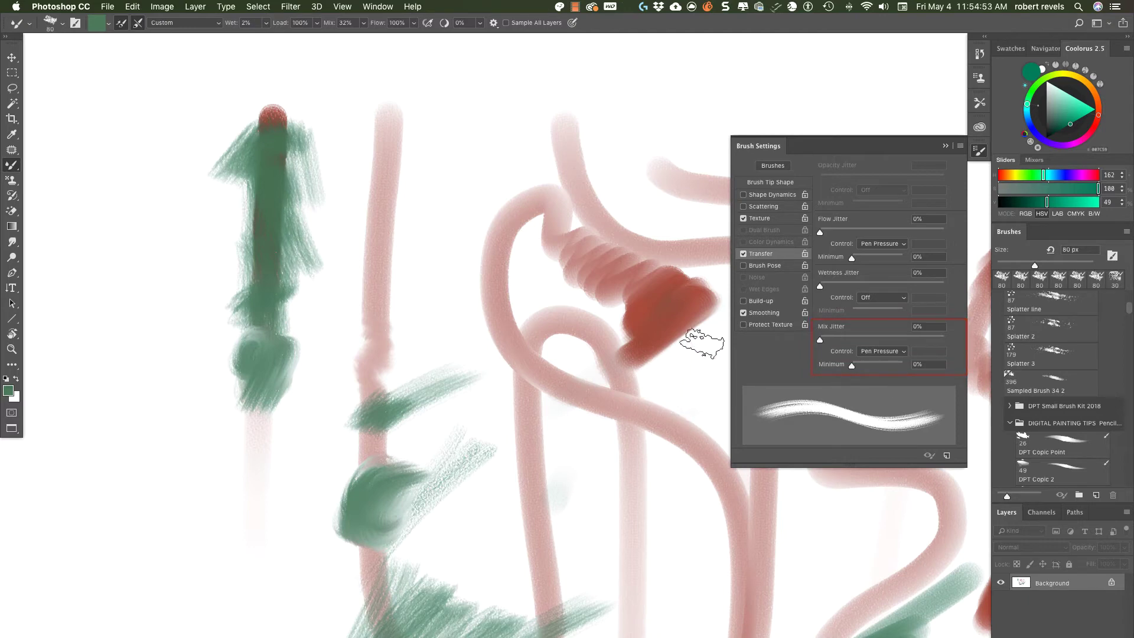
{"action": "left_click", "coordinate": [412, 27]}
{"action": "left_click_drag", "start_coordinate": [417, 38], "coordinate": [371, 38]}
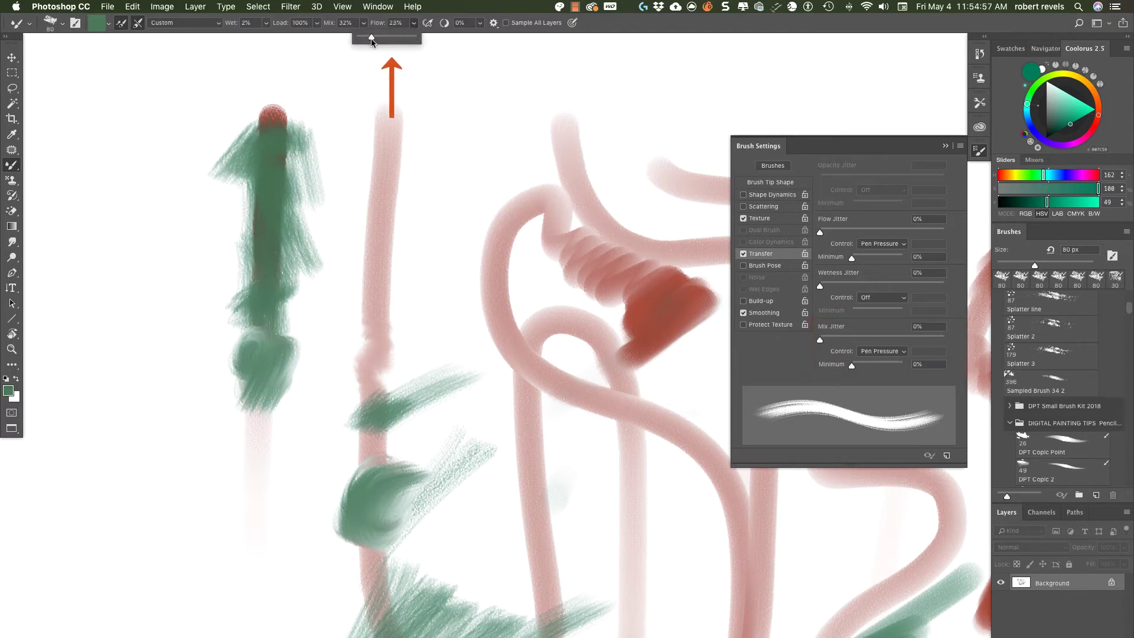
{"action": "mouse_move", "coordinate": [511, 236]}
{"action": "left_mouse_down"}
{"action": "mouse_move", "coordinate": [506, 337]}
{"action": "mouse_move", "coordinate": [585, 312]}
{"action": "left_mouse_up"}
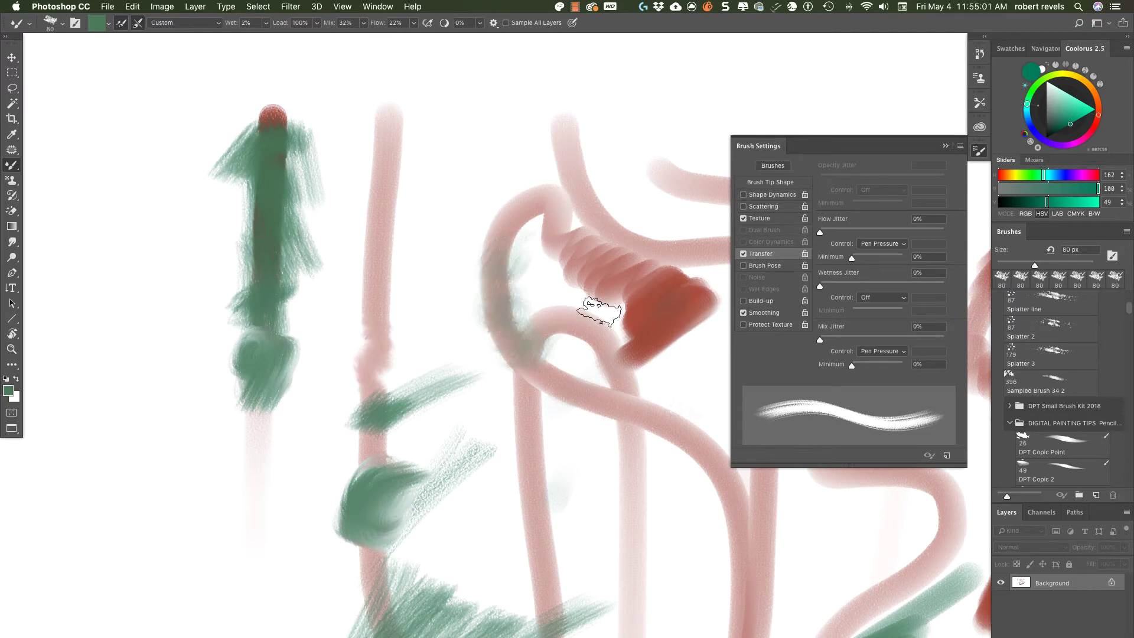
Switch to the DPT Corel Oil Round brush from the brush preset picker
{"action": "right_click", "coordinate": [559, 126]}
{"action": "scroll", "coordinate": [981, 269], "scroll_direction": "down", "scroll_amount": 3}
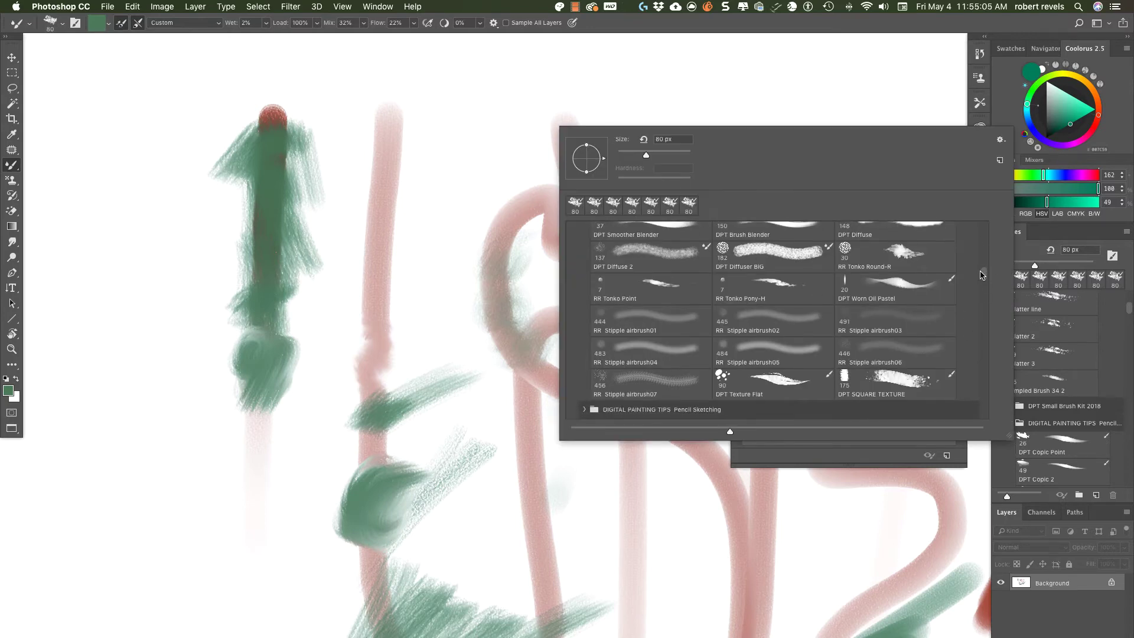
{"action": "scroll", "coordinate": [979, 271], "scroll_direction": "up", "scroll_amount": 5}
{"action": "left_click_drag", "start_coordinate": [979, 271], "coordinate": [976, 237]}
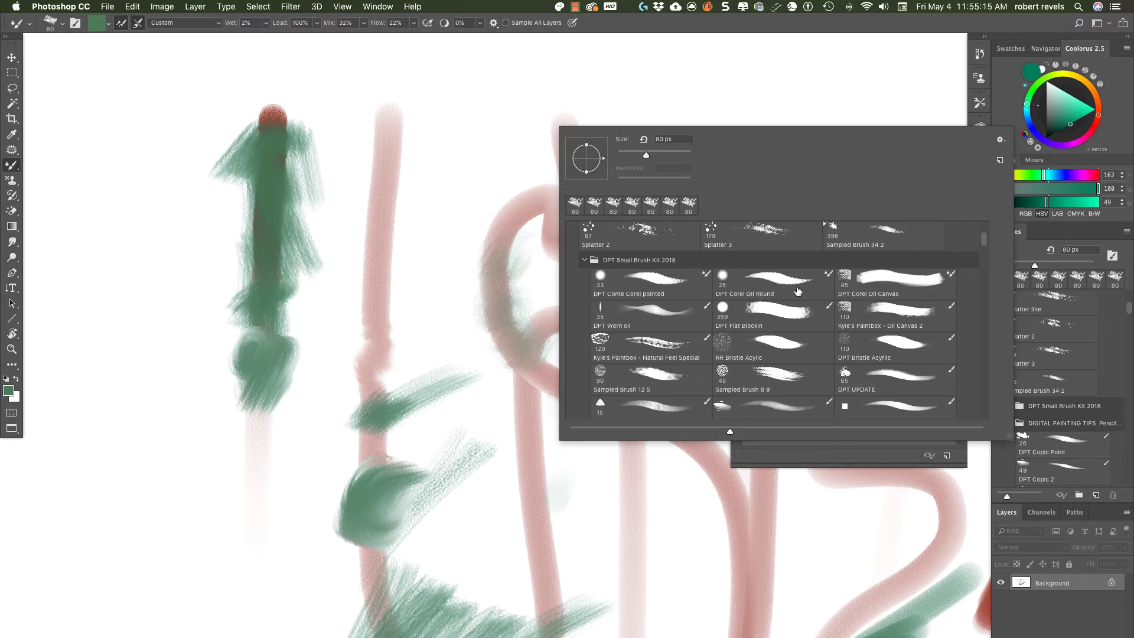
{"action": "left_click", "coordinate": [784, 279]}
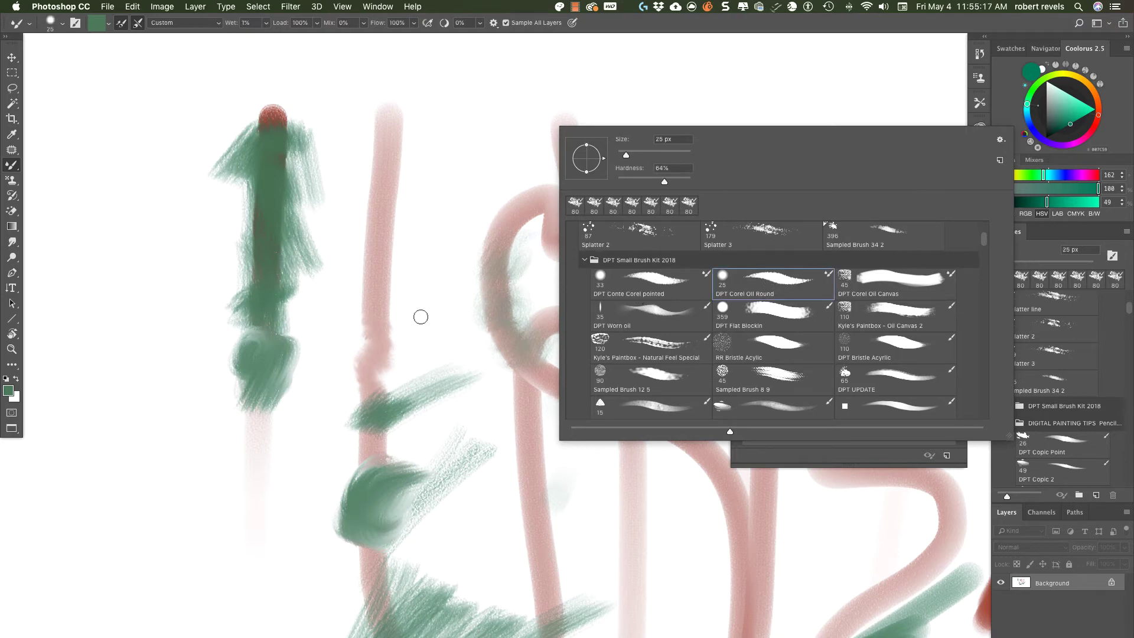
Paint thin crossing green lines, a downward stroke from the blob, and a zigzag along the pink tube
{"action": "left_click_drag", "start_coordinate": [431, 293], "coordinate": [348, 414]}
{"action": "mouse_move", "coordinate": [430, 121]}
{"action": "left_mouse_down"}
{"action": "mouse_move", "coordinate": [441, 438]}
{"action": "mouse_move", "coordinate": [442, 280]}
{"action": "mouse_move", "coordinate": [494, 114]}
{"action": "mouse_move", "coordinate": [367, 316]}
{"action": "left_mouse_up"}
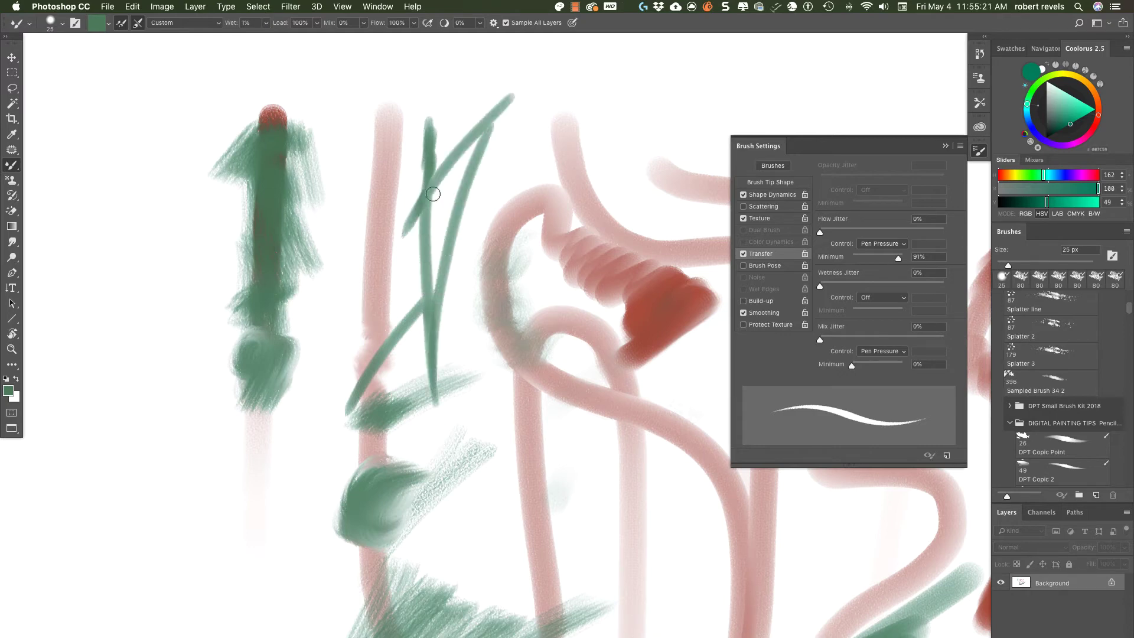
{"action": "left_click_drag", "start_coordinate": [431, 198], "coordinate": [344, 374]}
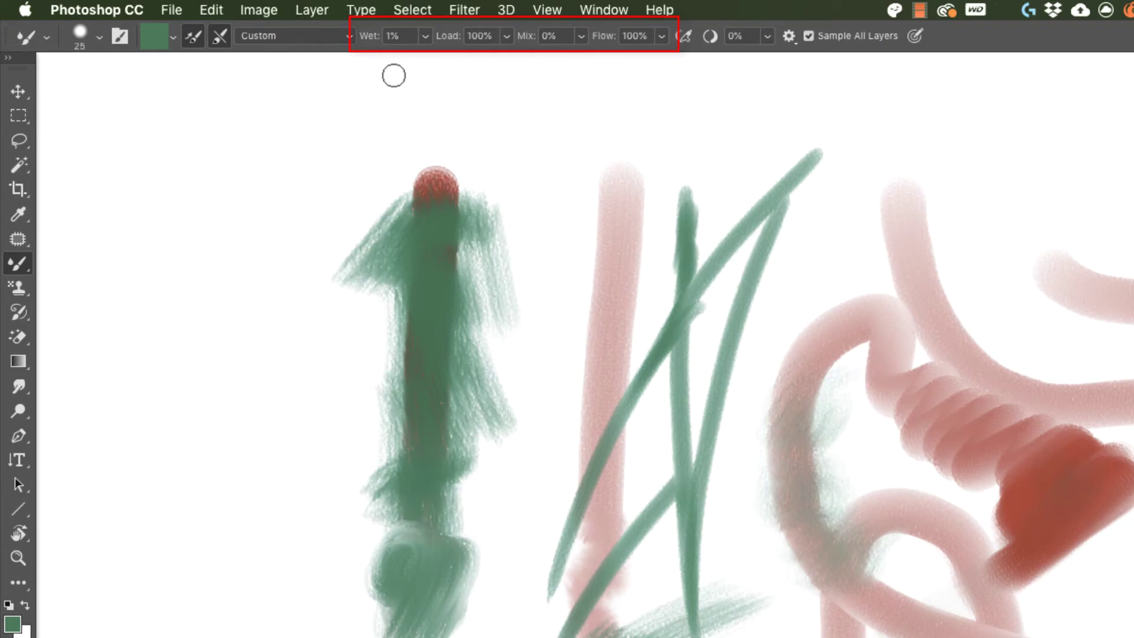
{"action": "left_click_drag", "start_coordinate": [855, 579], "coordinate": [850, 637]}
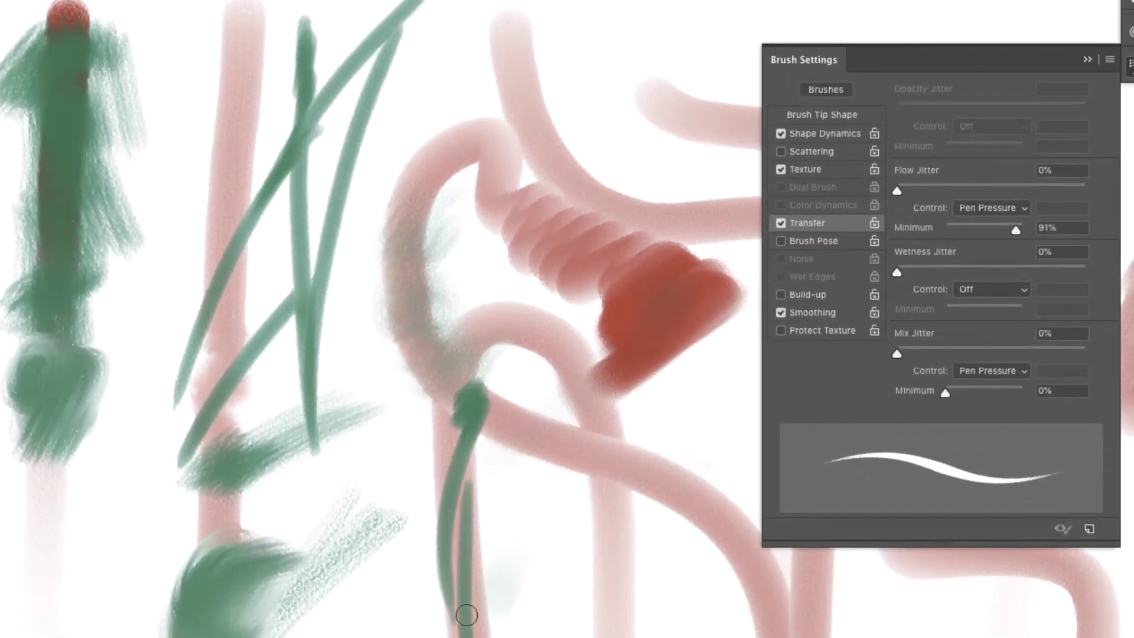
{"action": "mouse_move", "coordinate": [467, 615]}
{"action": "left_mouse_down"}
{"action": "mouse_move", "coordinate": [465, 496]}
{"action": "mouse_move", "coordinate": [485, 414]}
{"action": "mouse_move", "coordinate": [502, 426]}
{"action": "mouse_move", "coordinate": [555, 427]}
{"action": "mouse_move", "coordinate": [739, 552]}
{"action": "left_mouse_up"}
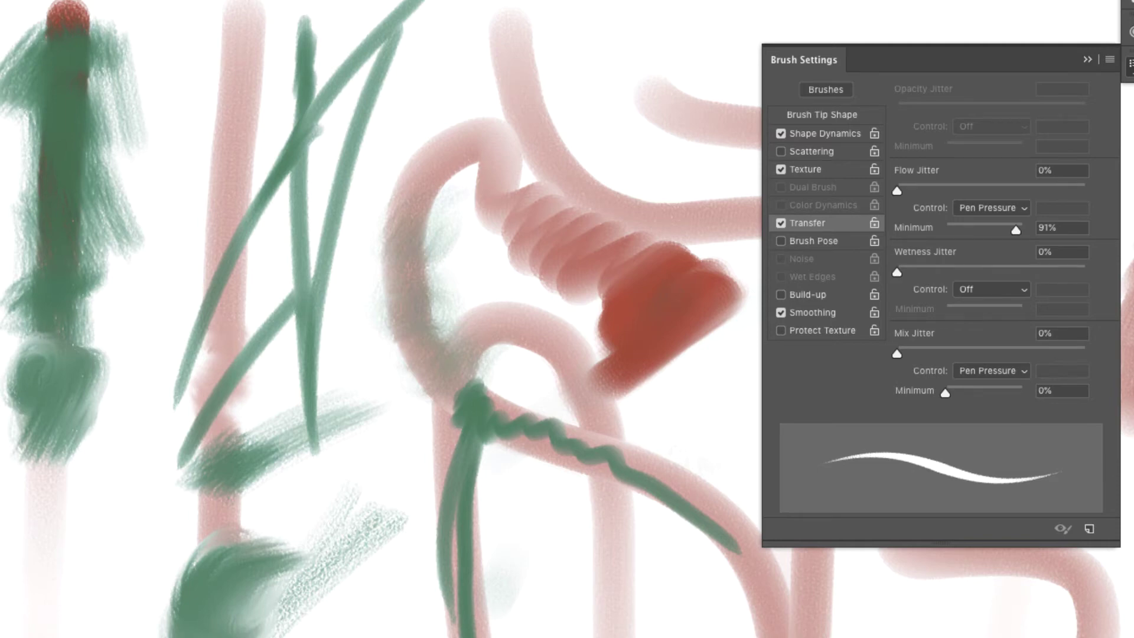
Delete all paint, lay a band of diagonal grey strokes, and run pale yellow through it
{"action": "key", "text": "Delete"}
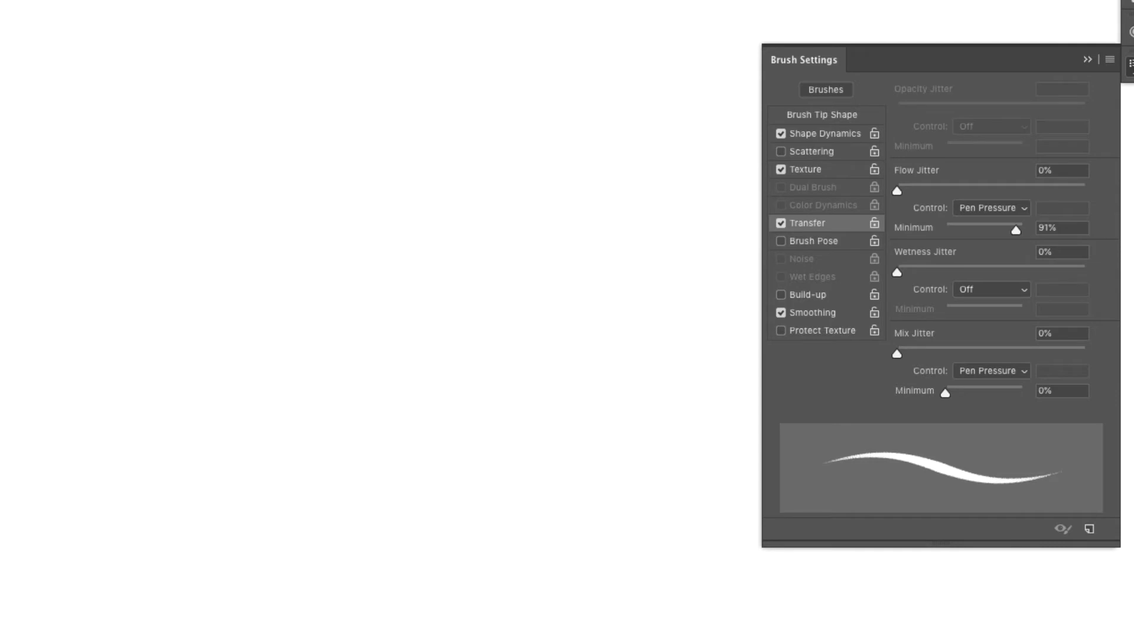
{"action": "mouse_move", "coordinate": [281, 218]}
{"action": "left_mouse_down"}
{"action": "mouse_move", "coordinate": [167, 350]}
{"action": "mouse_move", "coordinate": [101, 450]}
{"action": "mouse_move", "coordinate": [114, 466]}
{"action": "mouse_move", "coordinate": [465, 110]}
{"action": "mouse_move", "coordinate": [437, 112]}
{"action": "mouse_move", "coordinate": [139, 470]}
{"action": "left_mouse_up"}
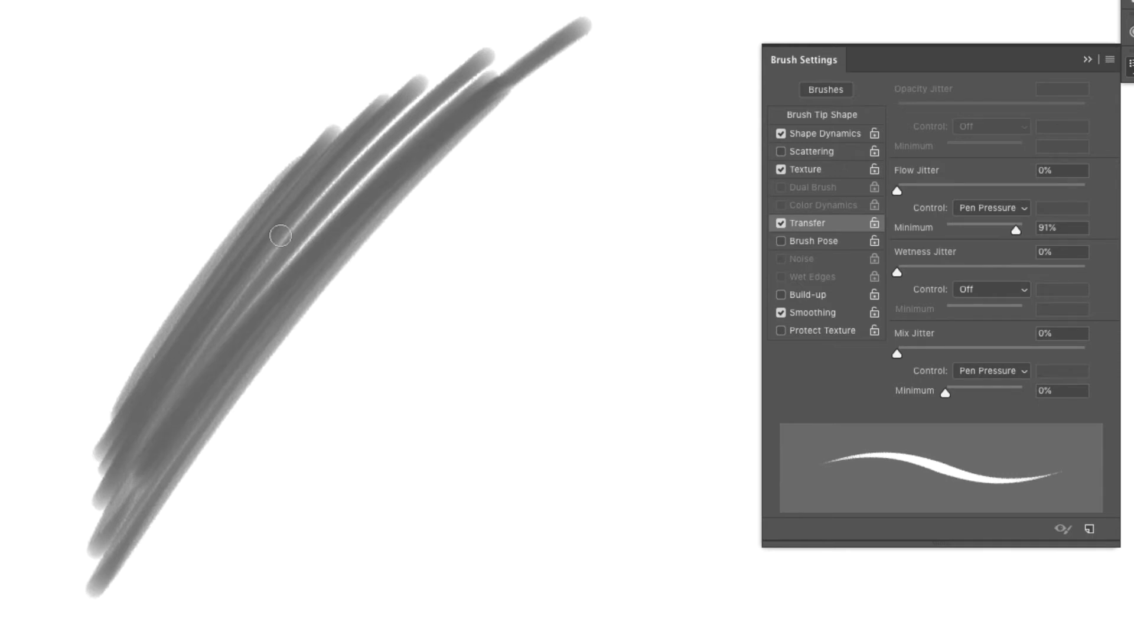
{"action": "left_click_drag", "start_coordinate": [278, 223], "coordinate": [213, 308]}
{"action": "left_click_drag", "start_coordinate": [247, 255], "coordinate": [188, 348]}
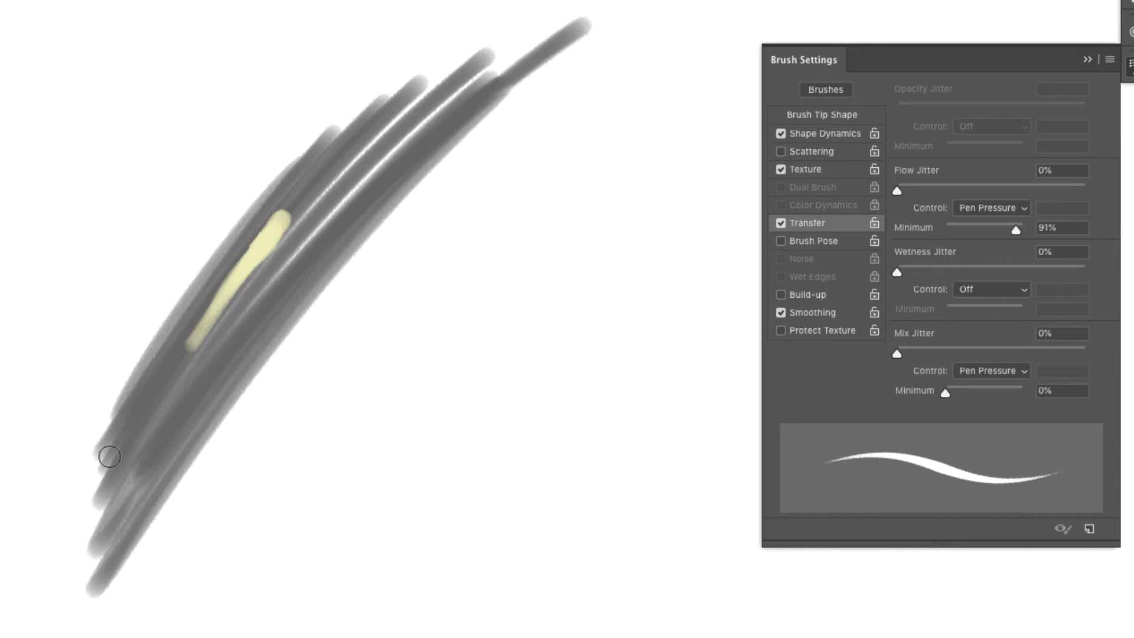
Switch to the DPT Conte Corel pointed brush
{"action": "right_click", "coordinate": [569, 54]}
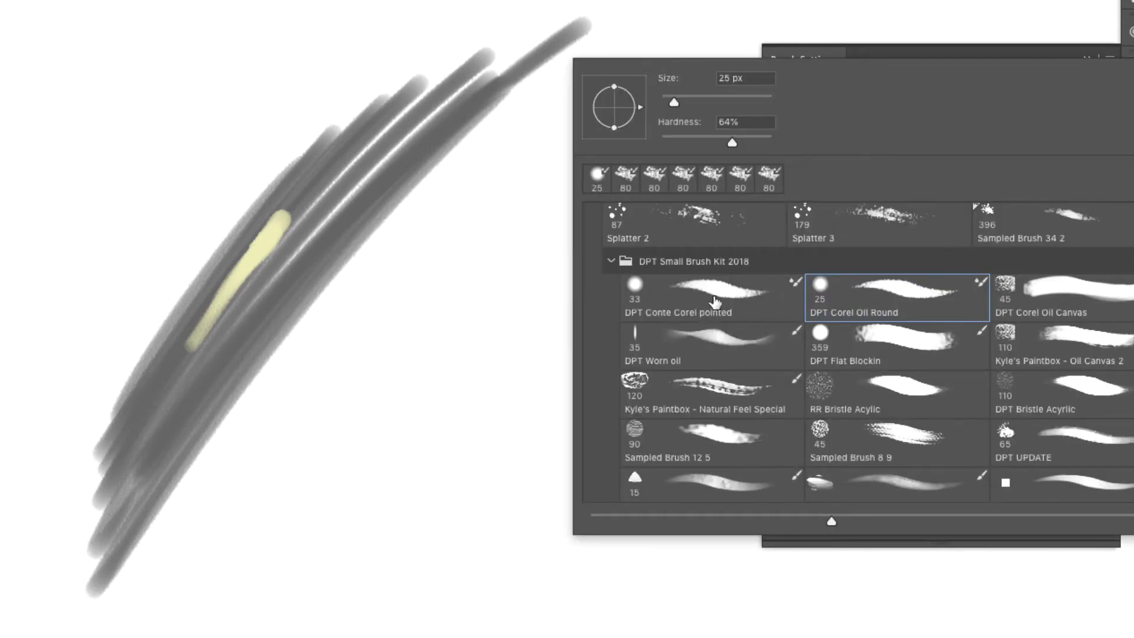
{"action": "left_click", "coordinate": [691, 313]}
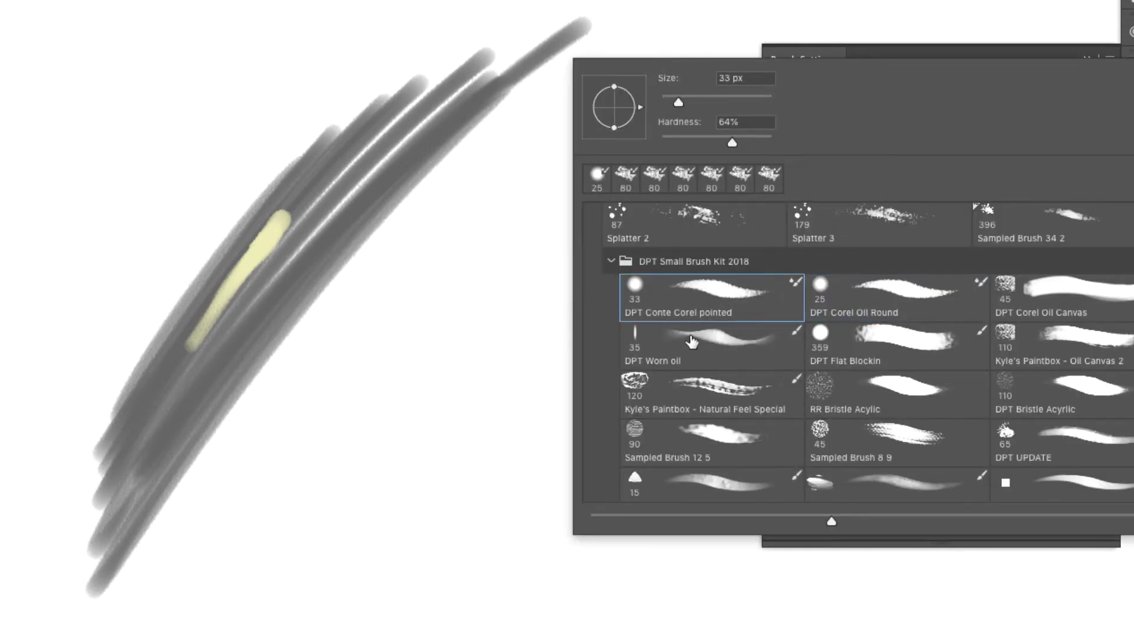
{"action": "left_click", "coordinate": [384, 188]}
Paint pale yellow streaks, two short lower-left dabs, and a yellow zigzag over the grey strokes
{"action": "left_click_drag", "start_coordinate": [414, 140], "coordinate": [248, 348]}
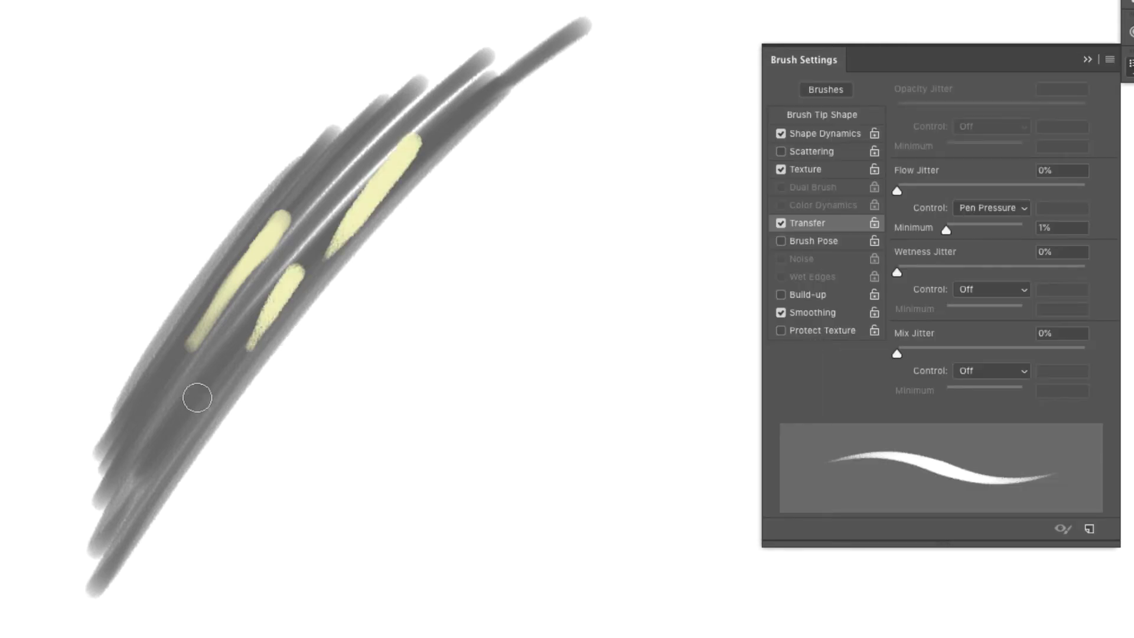
{"action": "left_click_drag", "start_coordinate": [197, 406], "coordinate": [254, 290]}
{"action": "left_click_drag", "start_coordinate": [159, 391], "coordinate": [151, 434]}
{"action": "left_click_drag", "start_coordinate": [143, 475], "coordinate": [149, 438]}
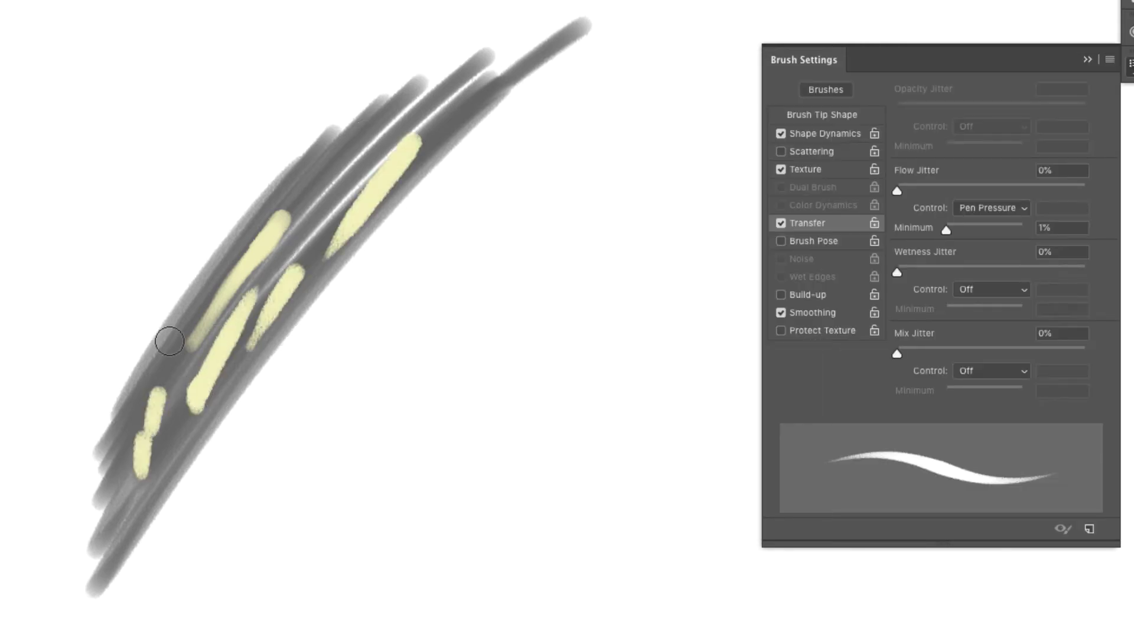
{"action": "mouse_move", "coordinate": [167, 358]}
{"action": "left_mouse_down"}
{"action": "mouse_move", "coordinate": [201, 384]}
{"action": "mouse_move", "coordinate": [283, 248]}
{"action": "left_mouse_up"}
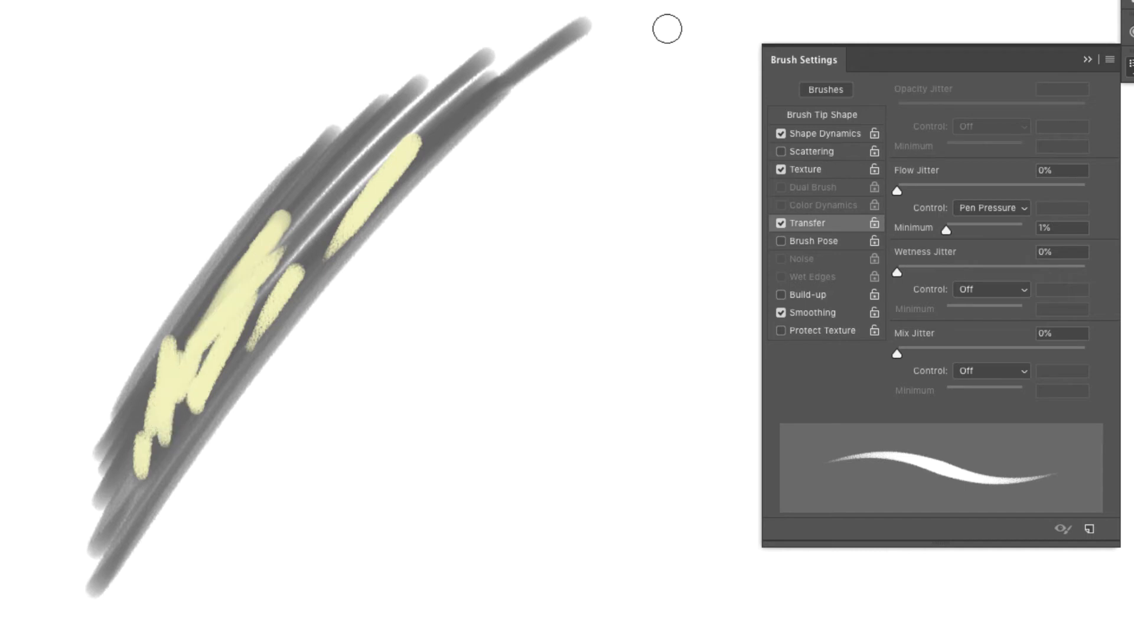
Select the 45 px DPT Corel Oil Canvas brush and smear yellow into grey along the band's lower edge
{"action": "right_click", "coordinate": [448, 132]}
{"action": "left_click", "coordinate": [984, 369]}
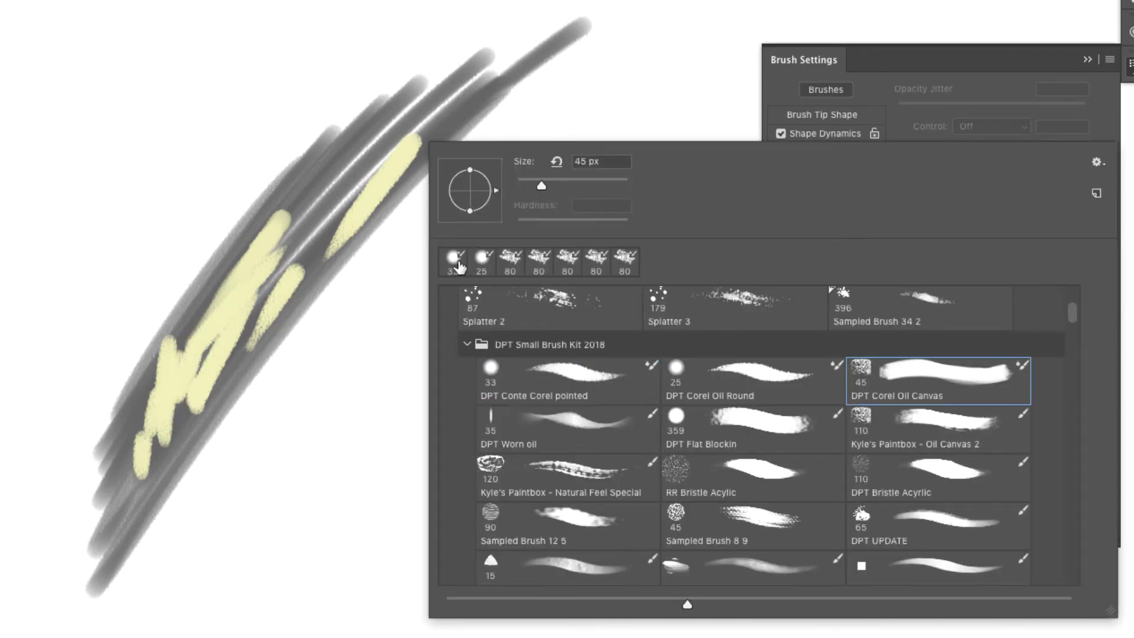
{"action": "left_click", "coordinate": [455, 264]}
{"action": "left_click", "coordinate": [965, 383]}
{"action": "left_click", "coordinate": [361, 249]}
{"action": "mouse_move", "coordinate": [380, 240]}
{"action": "left_mouse_down"}
{"action": "mouse_move", "coordinate": [342, 350]}
{"action": "mouse_move", "coordinate": [349, 261]}
{"action": "mouse_move", "coordinate": [329, 190]}
{"action": "mouse_move", "coordinate": [342, 210]}
{"action": "mouse_move", "coordinate": [284, 291]}
{"action": "mouse_move", "coordinate": [233, 427]}
{"action": "mouse_move", "coordinate": [255, 448]}
{"action": "mouse_move", "coordinate": [294, 405]}
{"action": "mouse_move", "coordinate": [382, 367]}
{"action": "mouse_move", "coordinate": [252, 494]}
{"action": "left_mouse_up"}
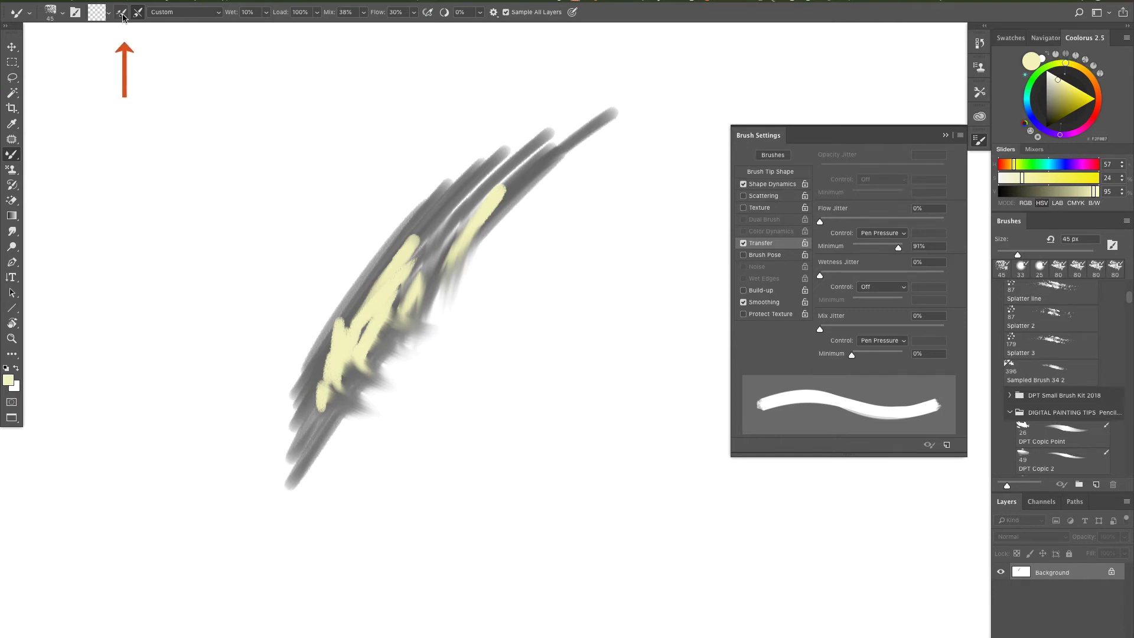
Enable Load the Brush After Each Stroke and set a strongly saturated red paint colour
{"action": "left_click", "coordinate": [122, 13]}
{"action": "left_click", "coordinate": [1094, 120]}
{"action": "left_click", "coordinate": [1085, 98]}
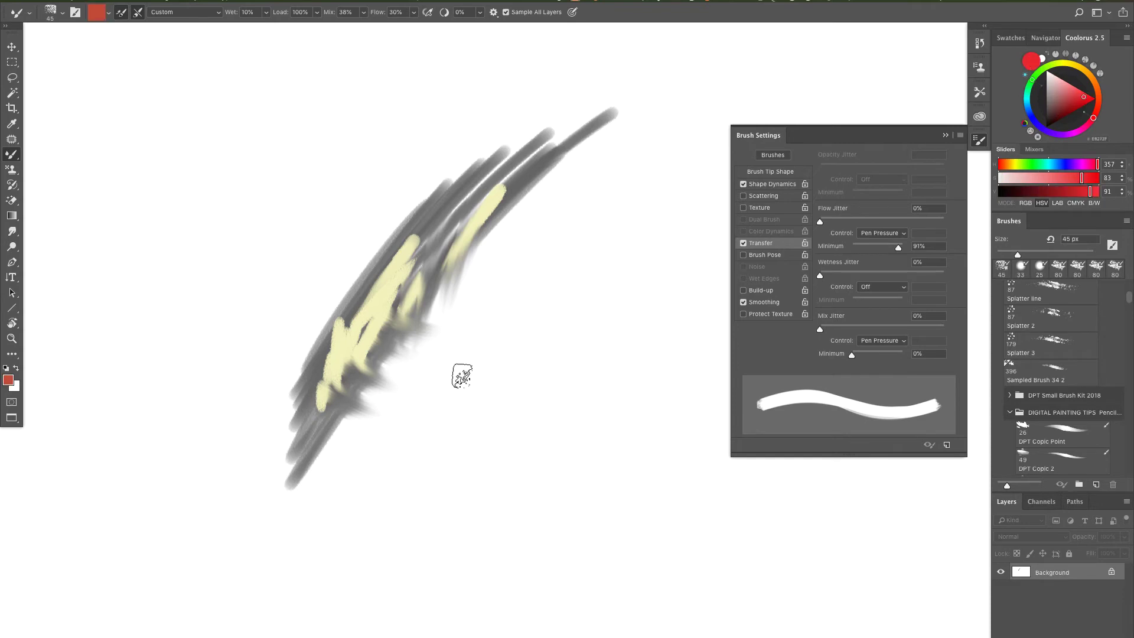
Paint pink-red arcing strokes fanning rightward and downward out of the yellow area
{"action": "mouse_move", "coordinate": [387, 333]}
{"action": "left_mouse_down"}
{"action": "mouse_move", "coordinate": [412, 465]}
{"action": "mouse_move", "coordinate": [442, 518]}
{"action": "left_mouse_up"}
{"action": "mouse_move", "coordinate": [381, 295]}
{"action": "left_mouse_down"}
{"action": "mouse_move", "coordinate": [408, 348]}
{"action": "mouse_move", "coordinate": [484, 378]}
{"action": "left_mouse_up"}
{"action": "left_click_drag", "start_coordinate": [411, 287], "coordinate": [477, 297]}
{"action": "left_click_drag", "start_coordinate": [416, 254], "coordinate": [548, 264]}
{"action": "left_click_drag", "start_coordinate": [437, 245], "coordinate": [558, 232]}
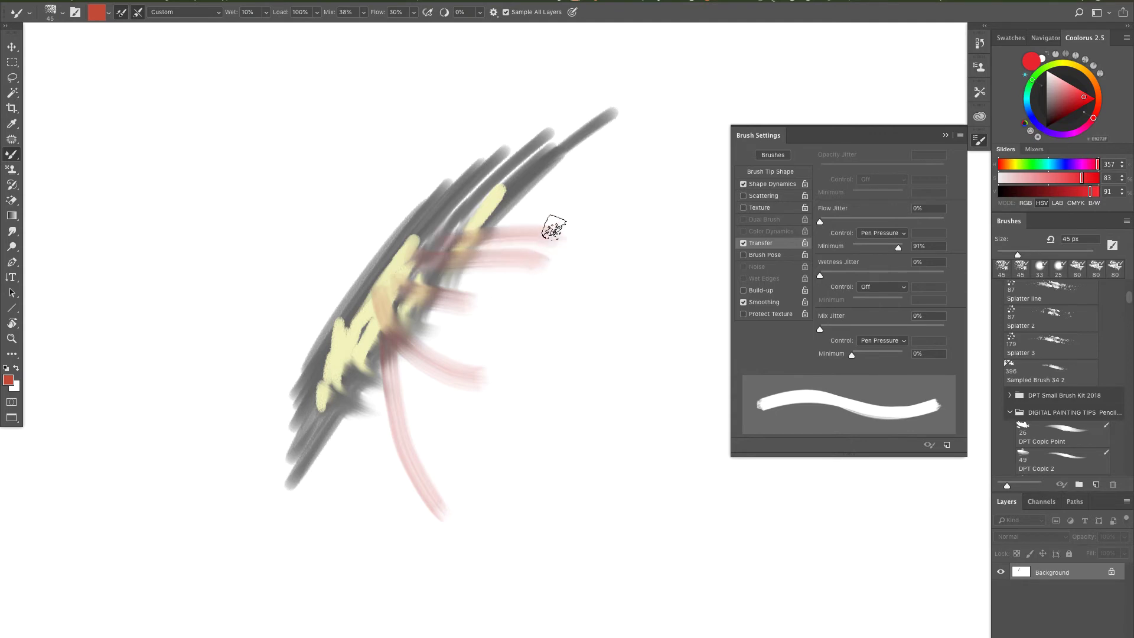
{"action": "left_click_drag", "start_coordinate": [452, 227], "coordinate": [576, 209]}
{"action": "left_click_drag", "start_coordinate": [484, 193], "coordinate": [599, 190]}
{"action": "left_click_drag", "start_coordinate": [347, 367], "coordinate": [370, 502]}
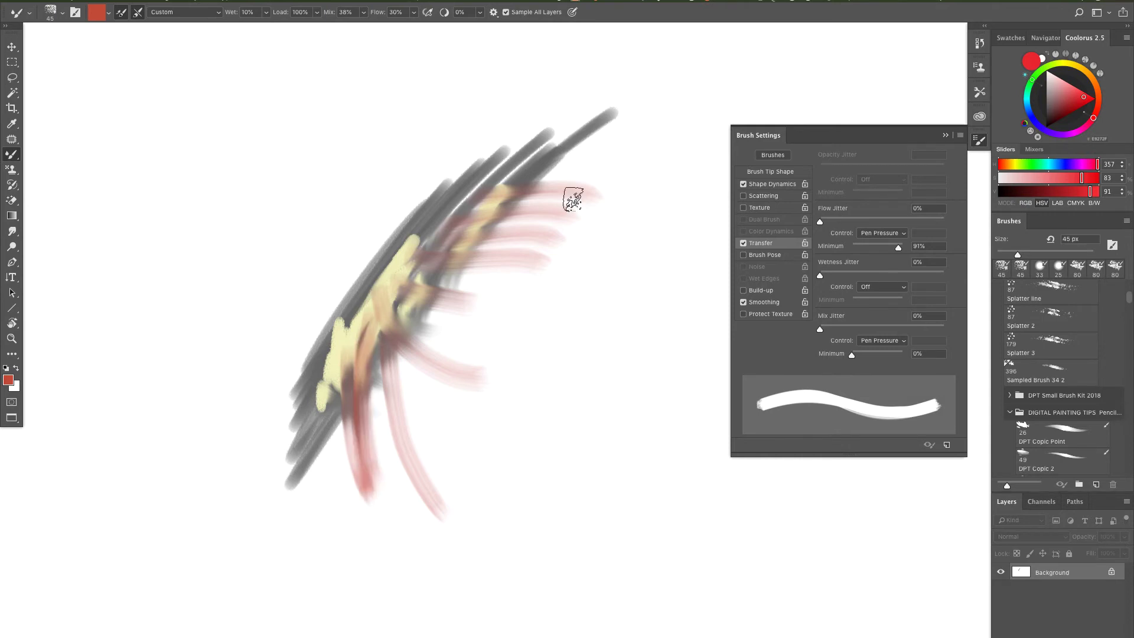
Pick the 158 px DPT COREL Concept back brush and test a soft red stroke
{"action": "right_click", "coordinate": [566, 135]}
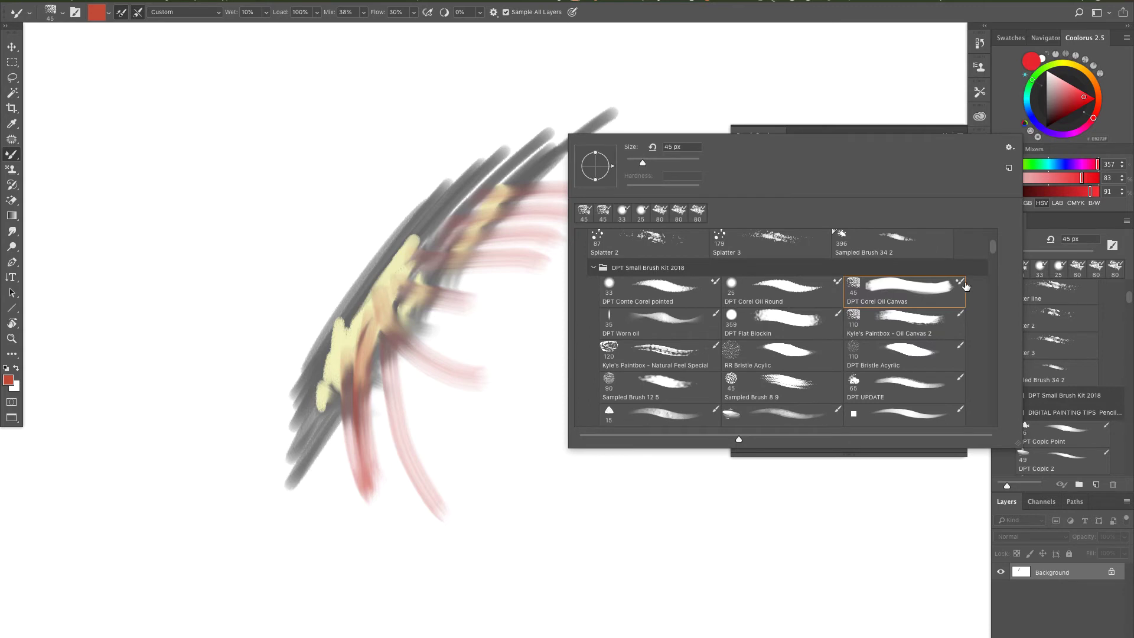
{"action": "left_click_drag", "start_coordinate": [990, 252], "coordinate": [991, 280]}
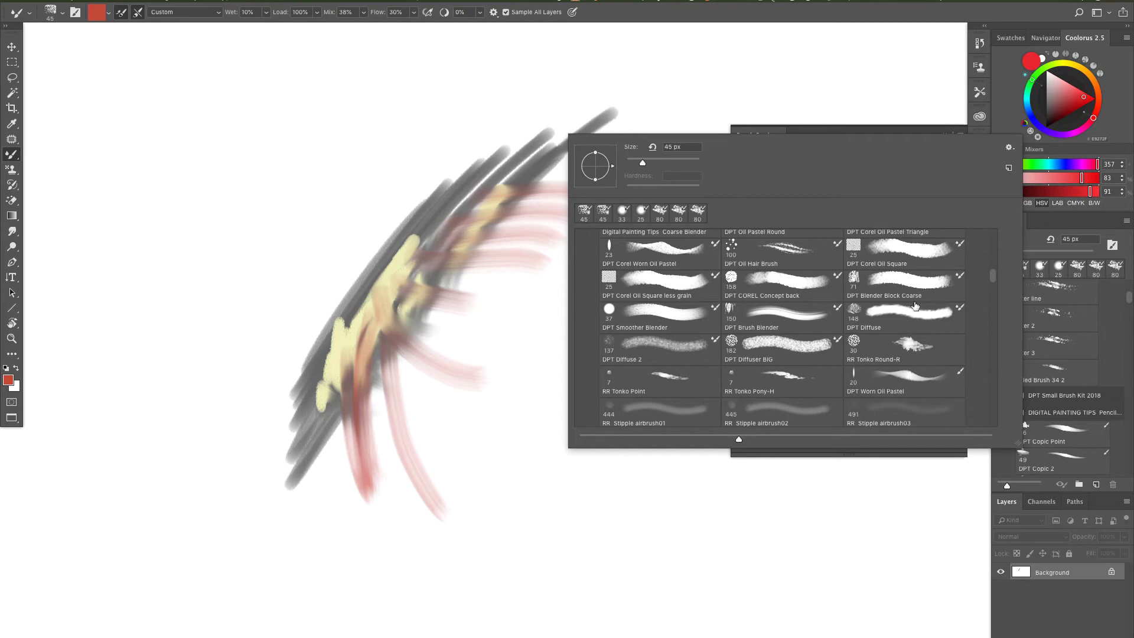
{"action": "left_click", "coordinate": [824, 283]}
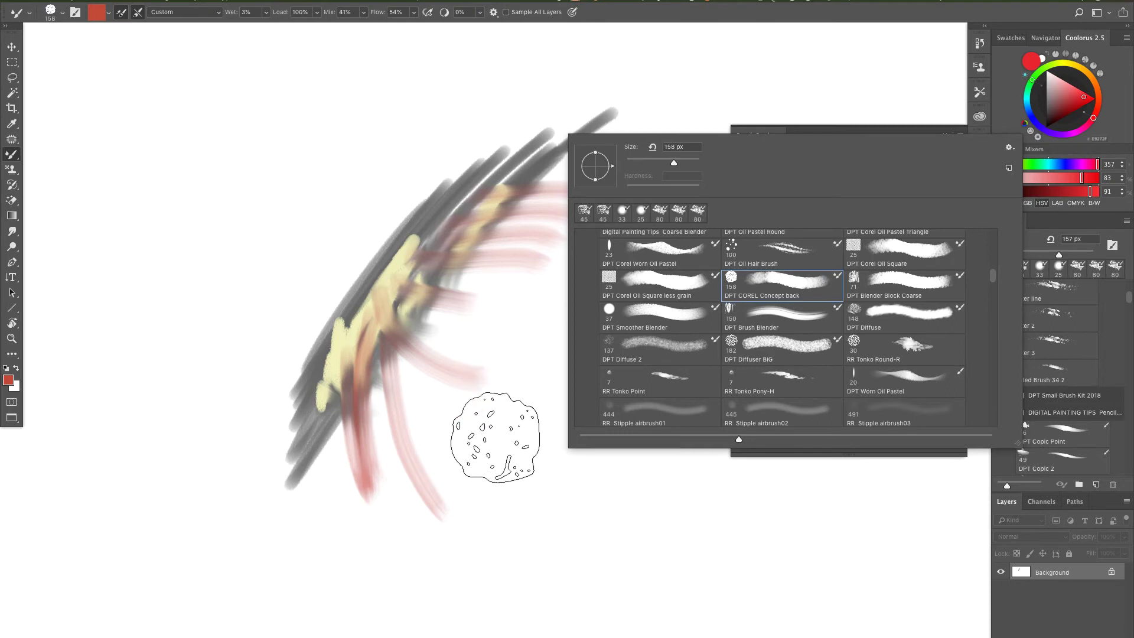
{"action": "left_click", "coordinate": [496, 435]}
{"action": "mouse_move", "coordinate": [497, 436]}
{"action": "left_mouse_down"}
{"action": "mouse_move", "coordinate": [518, 467]}
{"action": "mouse_move", "coordinate": [513, 524]}
{"action": "mouse_move", "coordinate": [543, 485]}
{"action": "mouse_move", "coordinate": [602, 460]}
{"action": "mouse_move", "coordinate": [627, 467]}
{"action": "mouse_move", "coordinate": [620, 456]}
{"action": "mouse_move", "coordinate": [632, 475]}
{"action": "mouse_move", "coordinate": [638, 410]}
{"action": "mouse_move", "coordinate": [611, 391]}
{"action": "mouse_move", "coordinate": [584, 396]}
{"action": "mouse_move", "coordinate": [521, 449]}
{"action": "mouse_move", "coordinate": [463, 440]}
{"action": "mouse_move", "coordinate": [449, 452]}
{"action": "mouse_move", "coordinate": [435, 386]}
{"action": "mouse_move", "coordinate": [449, 397]}
{"action": "mouse_move", "coordinate": [632, 373]}
{"action": "mouse_move", "coordinate": [539, 320]}
{"action": "mouse_move", "coordinate": [419, 410]}
{"action": "mouse_move", "coordinate": [388, 358]}
{"action": "mouse_move", "coordinate": [388, 312]}
{"action": "mouse_move", "coordinate": [374, 390]}
{"action": "mouse_move", "coordinate": [434, 507]}
{"action": "mouse_move", "coordinate": [612, 511]}
{"action": "mouse_move", "coordinate": [592, 398]}
{"action": "mouse_move", "coordinate": [561, 335]}
{"action": "mouse_move", "coordinate": [443, 306]}
{"action": "mouse_move", "coordinate": [431, 257]}
{"action": "mouse_move", "coordinate": [598, 151]}
{"action": "left_mouse_up"}
Clear the canvas to white, brush a soft red wash, and work purple into its upper right and lower middle
{"action": "key", "text": "ctrl+BackSpace"}
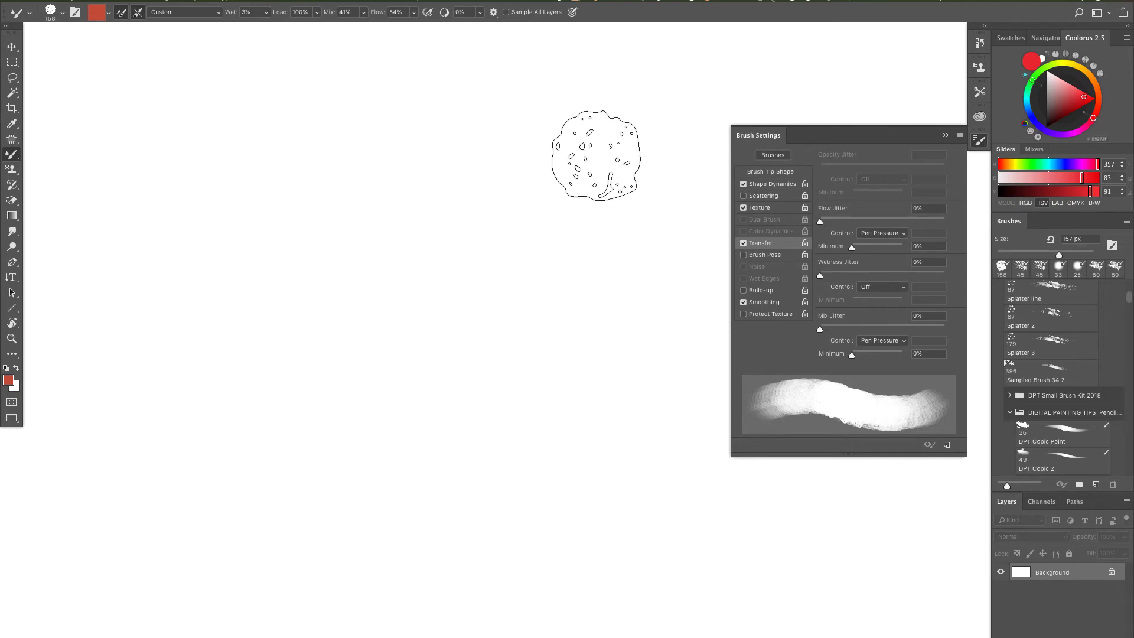
{"action": "mouse_move", "coordinate": [458, 389]}
{"action": "left_mouse_down"}
{"action": "mouse_move", "coordinate": [461, 452]}
{"action": "mouse_move", "coordinate": [559, 442]}
{"action": "mouse_move", "coordinate": [574, 375]}
{"action": "mouse_move", "coordinate": [455, 369]}
{"action": "mouse_move", "coordinate": [365, 400]}
{"action": "mouse_move", "coordinate": [437, 293]}
{"action": "mouse_move", "coordinate": [444, 324]}
{"action": "mouse_move", "coordinate": [341, 392]}
{"action": "mouse_move", "coordinate": [347, 247]}
{"action": "mouse_move", "coordinate": [332, 349]}
{"action": "mouse_move", "coordinate": [377, 457]}
{"action": "mouse_move", "coordinate": [497, 485]}
{"action": "mouse_move", "coordinate": [644, 420]}
{"action": "mouse_move", "coordinate": [662, 314]}
{"action": "mouse_move", "coordinate": [559, 256]}
{"action": "mouse_move", "coordinate": [373, 263]}
{"action": "mouse_move", "coordinate": [390, 213]}
{"action": "mouse_move", "coordinate": [472, 189]}
{"action": "mouse_move", "coordinate": [561, 248]}
{"action": "mouse_move", "coordinate": [598, 348]}
{"action": "mouse_move", "coordinate": [661, 339]}
{"action": "mouse_move", "coordinate": [465, 149]}
{"action": "mouse_move", "coordinate": [612, 158]}
{"action": "mouse_move", "coordinate": [680, 385]}
{"action": "mouse_move", "coordinate": [532, 505]}
{"action": "mouse_move", "coordinate": [346, 478]}
{"action": "mouse_move", "coordinate": [311, 258]}
{"action": "mouse_move", "coordinate": [286, 371]}
{"action": "mouse_move", "coordinate": [472, 480]}
{"action": "mouse_move", "coordinate": [647, 526]}
{"action": "mouse_move", "coordinate": [656, 483]}
{"action": "mouse_move", "coordinate": [530, 379]}
{"action": "mouse_move", "coordinate": [560, 349]}
{"action": "mouse_move", "coordinate": [469, 235]}
{"action": "mouse_move", "coordinate": [349, 209]}
{"action": "mouse_move", "coordinate": [580, 159]}
{"action": "mouse_move", "coordinate": [680, 323]}
{"action": "mouse_move", "coordinate": [690, 492]}
{"action": "mouse_move", "coordinate": [706, 327]}
{"action": "mouse_move", "coordinate": [600, 206]}
{"action": "mouse_move", "coordinate": [465, 191]}
{"action": "mouse_move", "coordinate": [552, 98]}
{"action": "mouse_move", "coordinate": [663, 217]}
{"action": "mouse_move", "coordinate": [452, 396]}
{"action": "mouse_move", "coordinate": [522, 417]}
{"action": "mouse_move", "coordinate": [627, 407]}
{"action": "mouse_move", "coordinate": [616, 493]}
{"action": "mouse_move", "coordinate": [452, 577]}
{"action": "mouse_move", "coordinate": [695, 537]}
{"action": "mouse_move", "coordinate": [606, 568]}
{"action": "mouse_move", "coordinate": [591, 587]}
{"action": "mouse_move", "coordinate": [631, 564]}
{"action": "mouse_move", "coordinate": [455, 602]}
{"action": "left_mouse_up"}
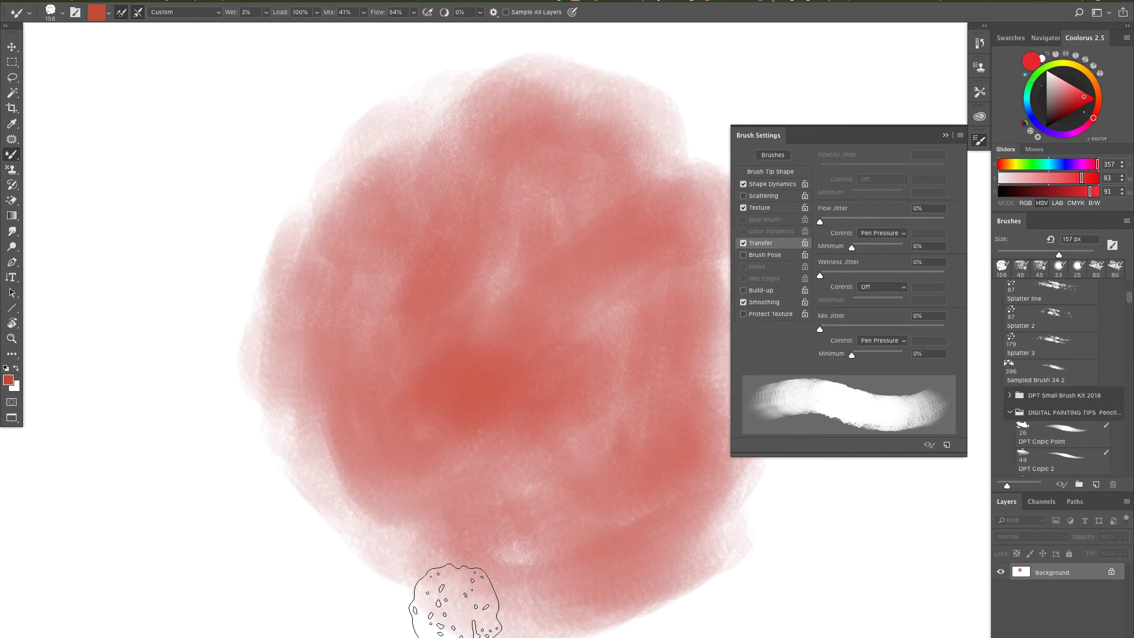
{"action": "mouse_move", "coordinate": [591, 322]}
{"action": "left_mouse_down"}
{"action": "mouse_move", "coordinate": [689, 316]}
{"action": "mouse_move", "coordinate": [709, 291]}
{"action": "mouse_move", "coordinate": [655, 146]}
{"action": "mouse_move", "coordinate": [664, 129]}
{"action": "mouse_move", "coordinate": [616, 349]}
{"action": "mouse_move", "coordinate": [678, 567]}
{"action": "mouse_move", "coordinate": [461, 624]}
{"action": "mouse_move", "coordinate": [414, 556]}
{"action": "mouse_move", "coordinate": [329, 482]}
{"action": "mouse_move", "coordinate": [278, 342]}
{"action": "left_mouse_up"}
{"action": "mouse_move", "coordinate": [485, 428]}
{"action": "left_mouse_down"}
{"action": "mouse_move", "coordinate": [566, 461]}
{"action": "mouse_move", "coordinate": [595, 501]}
{"action": "mouse_move", "coordinate": [418, 518]}
{"action": "mouse_move", "coordinate": [623, 446]}
{"action": "left_mouse_up"}
Sample red from the canvas, brush it over the purple centre, and blend the wash smooth
{"action": "left_click", "coordinate": [511, 369], "text": "alt"}
{"action": "mouse_move", "coordinate": [469, 392]}
{"action": "left_mouse_down"}
{"action": "mouse_move", "coordinate": [521, 400]}
{"action": "mouse_move", "coordinate": [498, 411]}
{"action": "mouse_move", "coordinate": [490, 458]}
{"action": "mouse_move", "coordinate": [488, 403]}
{"action": "mouse_move", "coordinate": [398, 403]}
{"action": "mouse_move", "coordinate": [464, 436]}
{"action": "mouse_move", "coordinate": [583, 466]}
{"action": "mouse_move", "coordinate": [662, 431]}
{"action": "mouse_move", "coordinate": [618, 326]}
{"action": "mouse_move", "coordinate": [643, 409]}
{"action": "mouse_move", "coordinate": [617, 307]}
{"action": "mouse_move", "coordinate": [381, 379]}
{"action": "mouse_move", "coordinate": [336, 332]}
{"action": "mouse_move", "coordinate": [406, 314]}
{"action": "mouse_move", "coordinate": [356, 414]}
{"action": "mouse_move", "coordinate": [344, 481]}
{"action": "mouse_move", "coordinate": [318, 399]}
{"action": "mouse_move", "coordinate": [453, 530]}
{"action": "mouse_move", "coordinate": [589, 548]}
{"action": "mouse_move", "coordinate": [717, 477]}
{"action": "left_mouse_up"}
{"action": "mouse_move", "coordinate": [555, 287]}
{"action": "left_mouse_down"}
{"action": "mouse_move", "coordinate": [494, 266]}
{"action": "mouse_move", "coordinate": [482, 293]}
{"action": "mouse_move", "coordinate": [565, 196]}
{"action": "mouse_move", "coordinate": [659, 272]}
{"action": "mouse_move", "coordinate": [480, 301]}
{"action": "mouse_move", "coordinate": [422, 228]}
{"action": "left_mouse_up"}
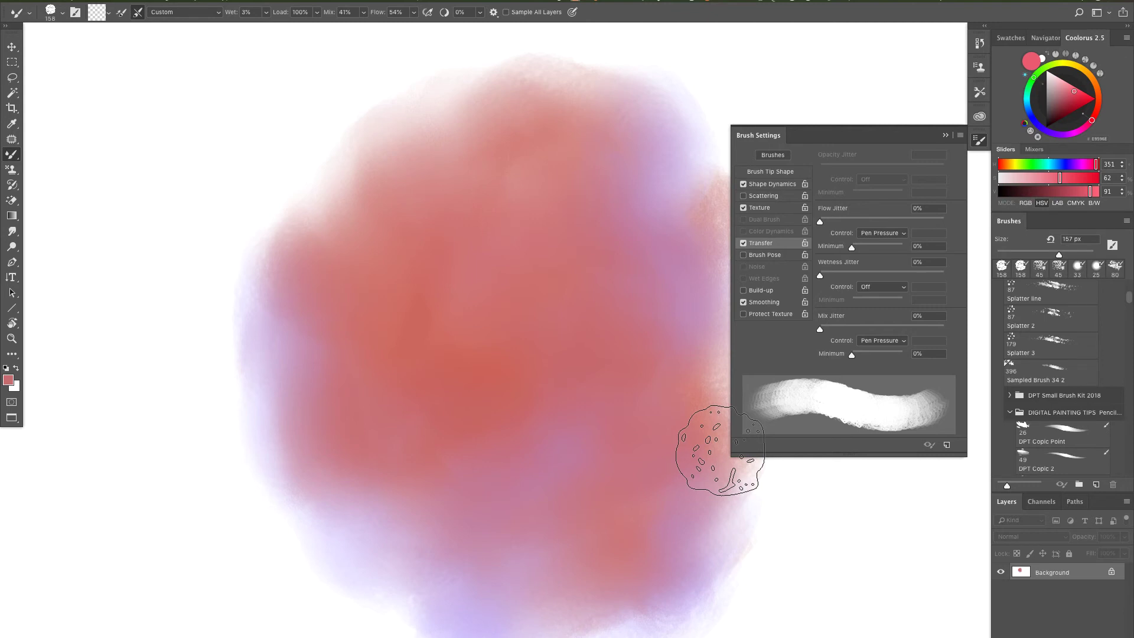
Add Layer 1, switch to the 23 px DPT Corel Worn Oil Pastel brush, and set dark grey paint
{"action": "key", "text": "ctrl+shift+alt+n"}
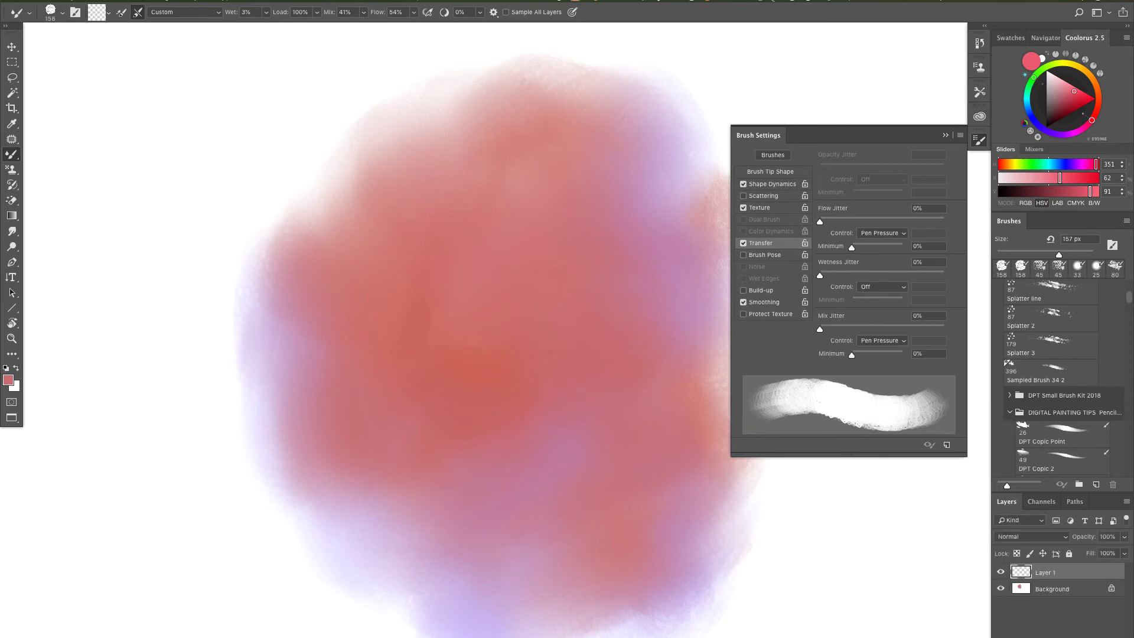
{"action": "right_click", "coordinate": [607, 170]}
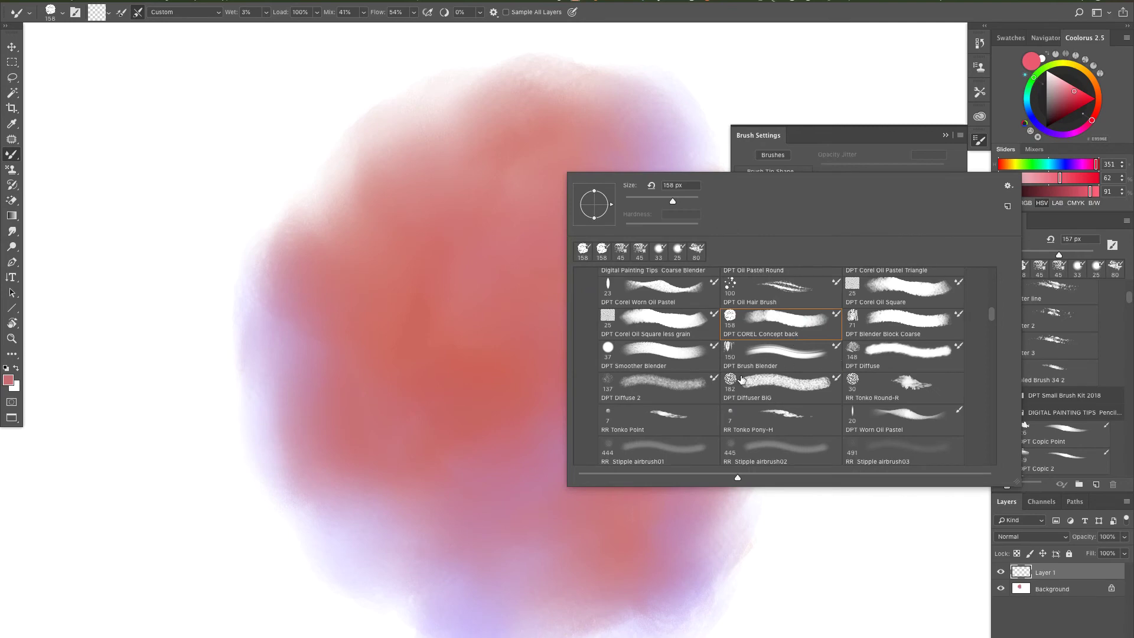
{"action": "left_click", "coordinate": [683, 293]}
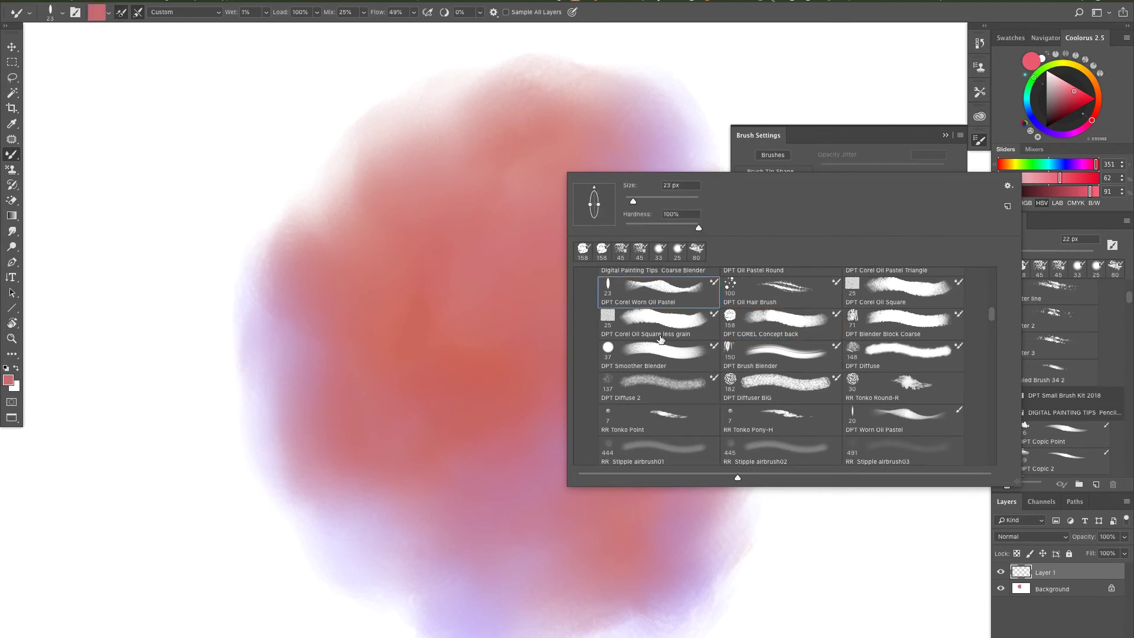
{"action": "left_click", "coordinate": [600, 541]}
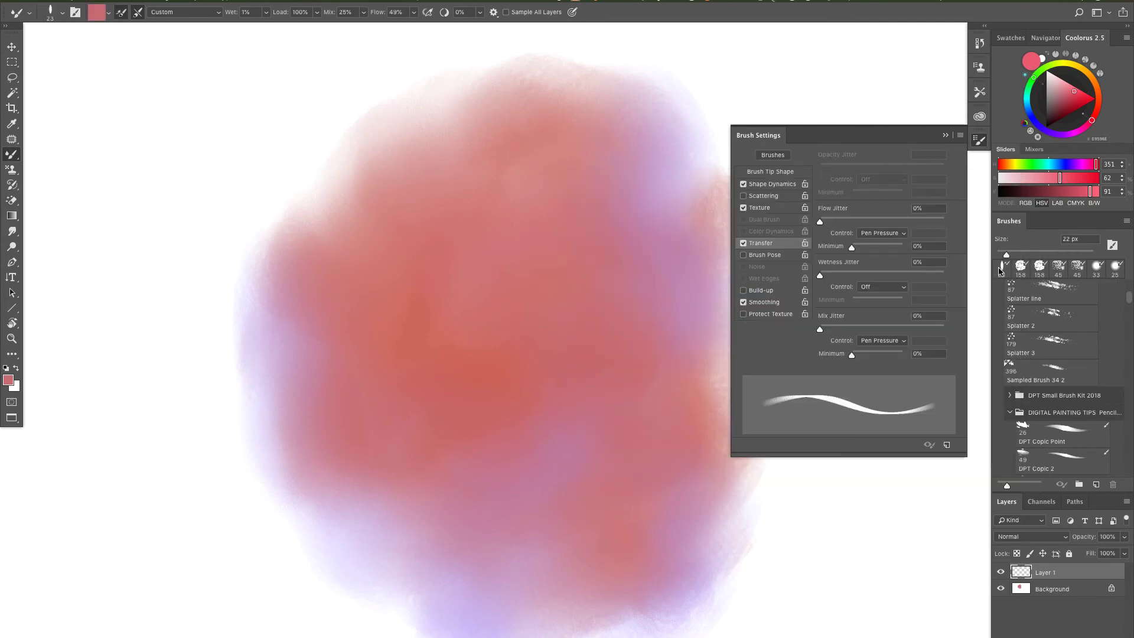
{"action": "left_click", "coordinate": [1093, 79]}
{"action": "left_click", "coordinate": [1046, 115]}
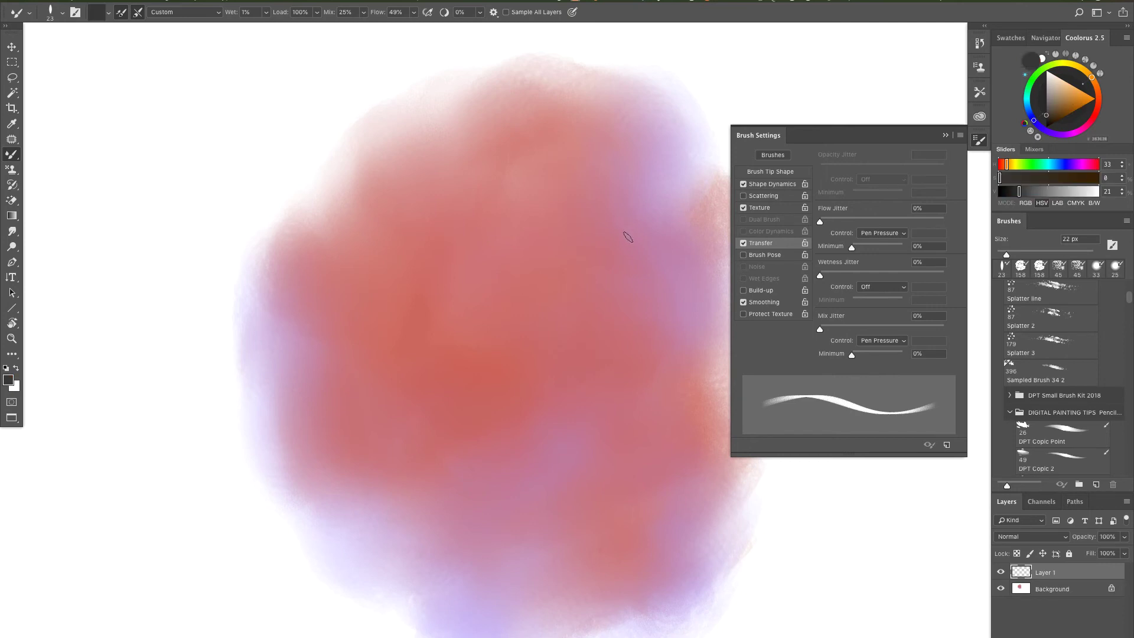
Paint a dark diagonal stroke and zigzag, turn on Sample All Layers, and smudge a soft dark blob
{"action": "mouse_move", "coordinate": [650, 215]}
{"action": "left_mouse_down"}
{"action": "mouse_move", "coordinate": [440, 358]}
{"action": "mouse_move", "coordinate": [614, 232]}
{"action": "mouse_move", "coordinate": [584, 257]}
{"action": "mouse_move", "coordinate": [582, 284]}
{"action": "mouse_move", "coordinate": [527, 361]}
{"action": "left_mouse_up"}
{"action": "mouse_move", "coordinate": [601, 273]}
{"action": "left_mouse_down"}
{"action": "mouse_move", "coordinate": [558, 385]}
{"action": "mouse_move", "coordinate": [601, 394]}
{"action": "mouse_move", "coordinate": [603, 431]}
{"action": "left_mouse_up"}
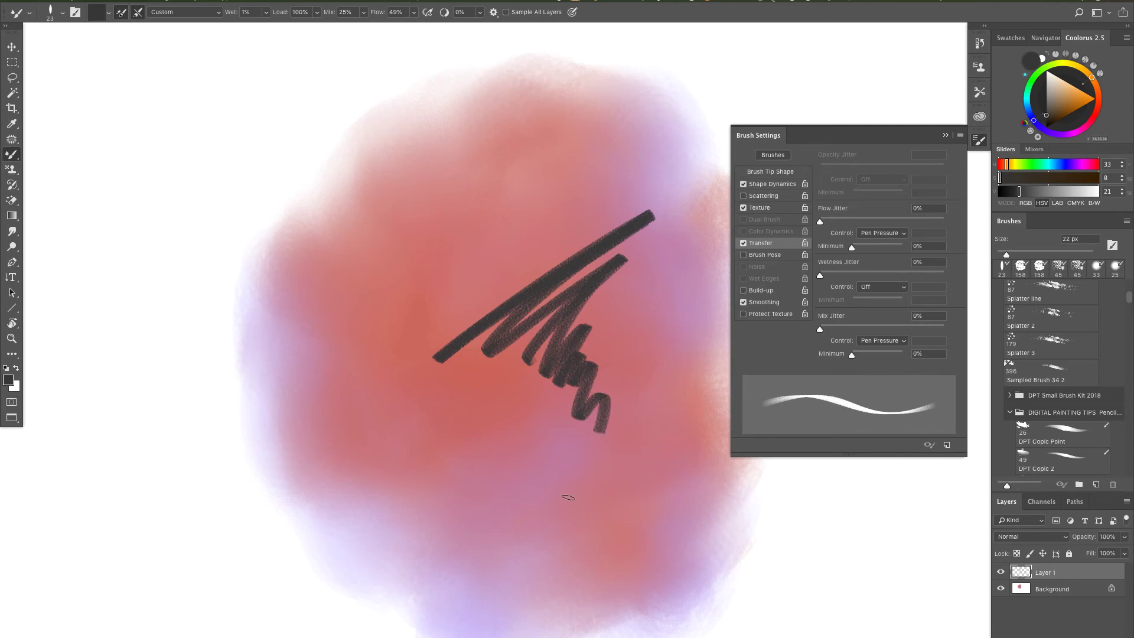
{"action": "left_click", "coordinate": [506, 12]}
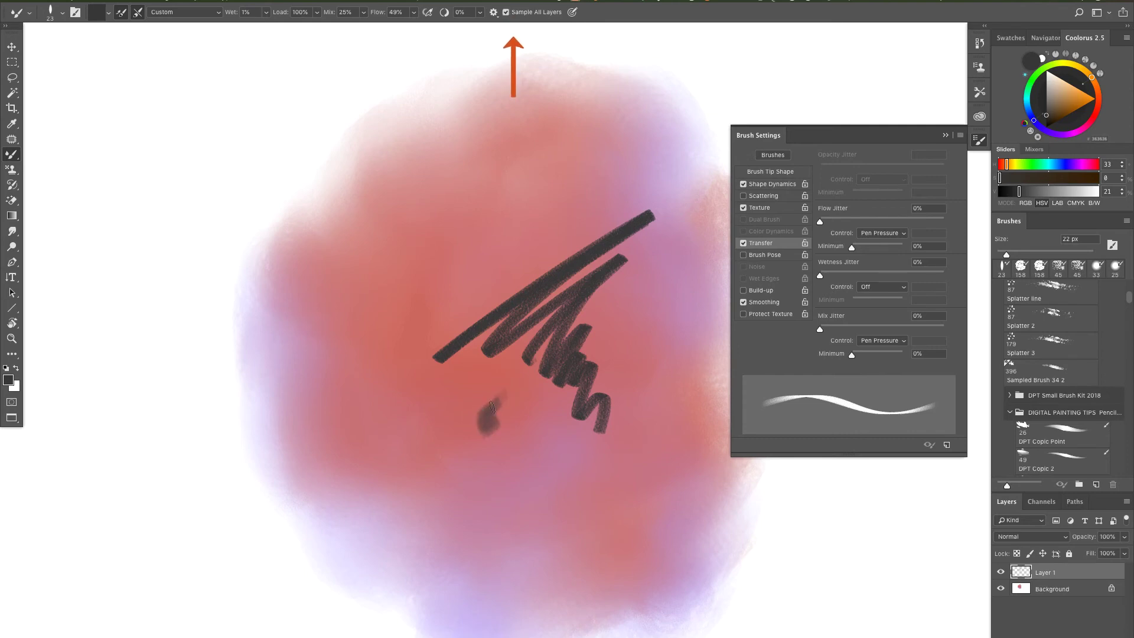
{"action": "left_click_drag", "start_coordinate": [482, 394], "coordinate": [496, 401]}
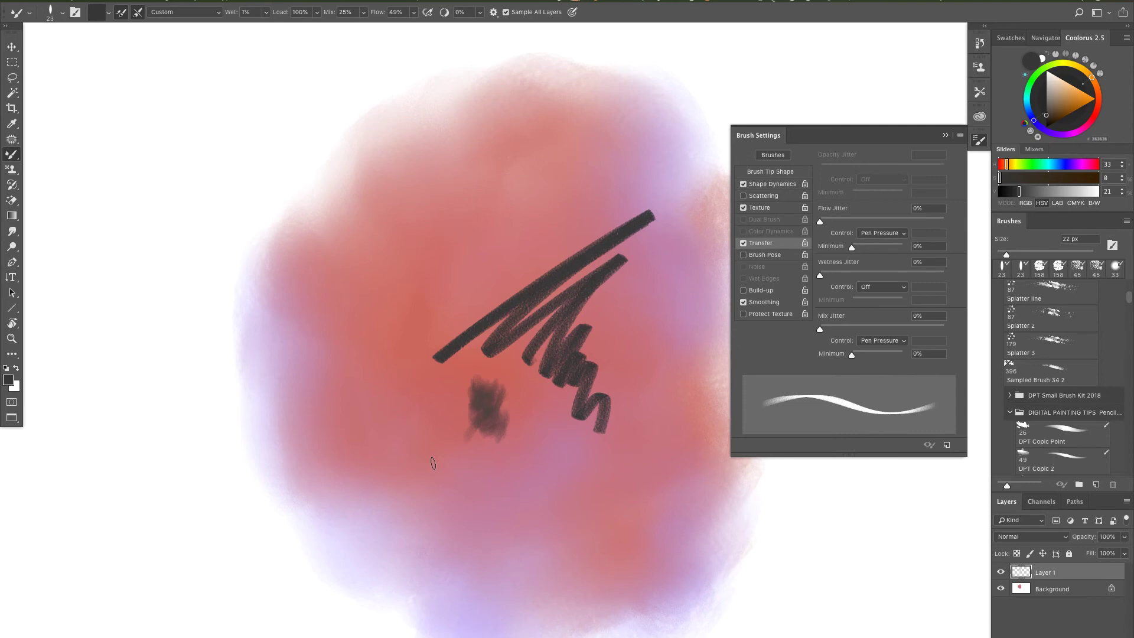
{"action": "mouse_move", "coordinate": [489, 396]}
{"action": "left_mouse_down"}
{"action": "mouse_move", "coordinate": [519, 424]}
{"action": "mouse_move", "coordinate": [498, 455]}
{"action": "mouse_move", "coordinate": [527, 451]}
{"action": "mouse_move", "coordinate": [521, 485]}
{"action": "mouse_move", "coordinate": [544, 486]}
{"action": "mouse_move", "coordinate": [520, 495]}
{"action": "mouse_move", "coordinate": [524, 456]}
{"action": "mouse_move", "coordinate": [563, 459]}
{"action": "mouse_move", "coordinate": [565, 478]}
{"action": "mouse_move", "coordinate": [559, 414]}
{"action": "mouse_move", "coordinate": [557, 478]}
{"action": "mouse_move", "coordinate": [527, 471]}
{"action": "mouse_move", "coordinate": [512, 444]}
{"action": "mouse_move", "coordinate": [517, 424]}
{"action": "mouse_move", "coordinate": [572, 428]}
{"action": "mouse_move", "coordinate": [582, 480]}
{"action": "mouse_move", "coordinate": [540, 483]}
{"action": "mouse_move", "coordinate": [465, 447]}
{"action": "left_mouse_up"}
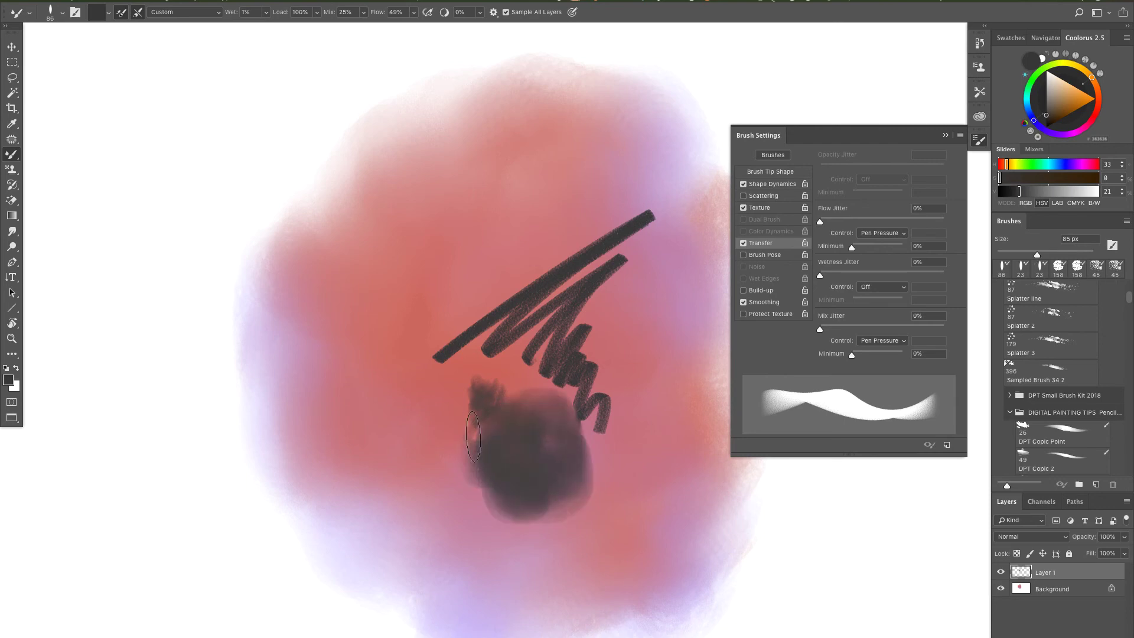
Raise brush spacing to 34% and paint a hatched stroke, then another with the 80 px textured tip
{"action": "left_click", "coordinate": [788, 172]}
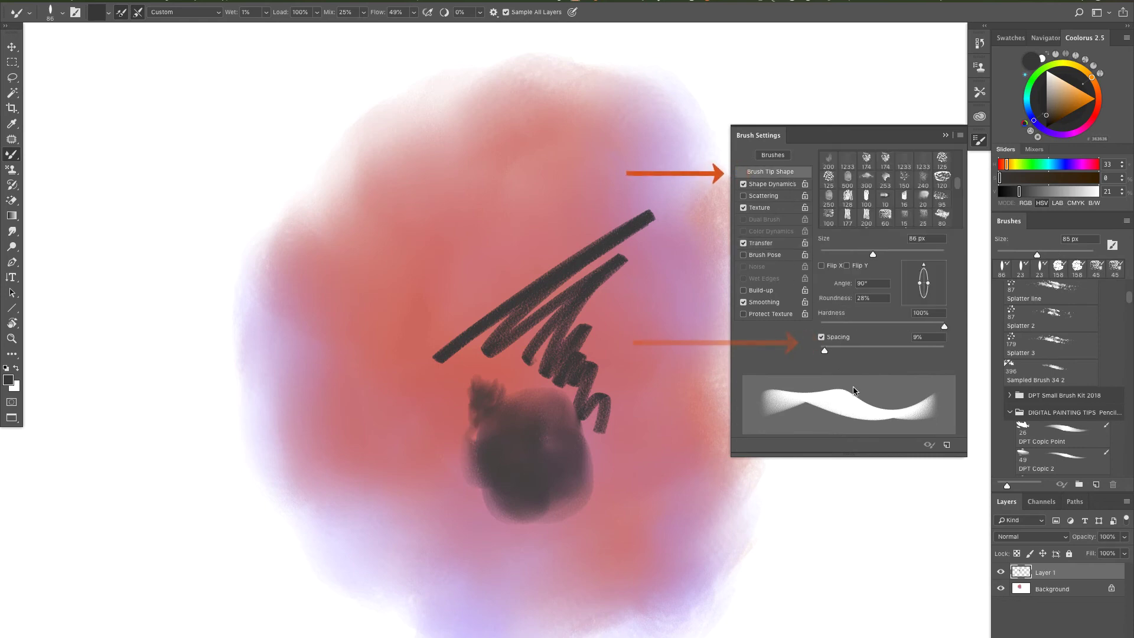
{"action": "left_click_drag", "start_coordinate": [826, 351], "coordinate": [841, 352]}
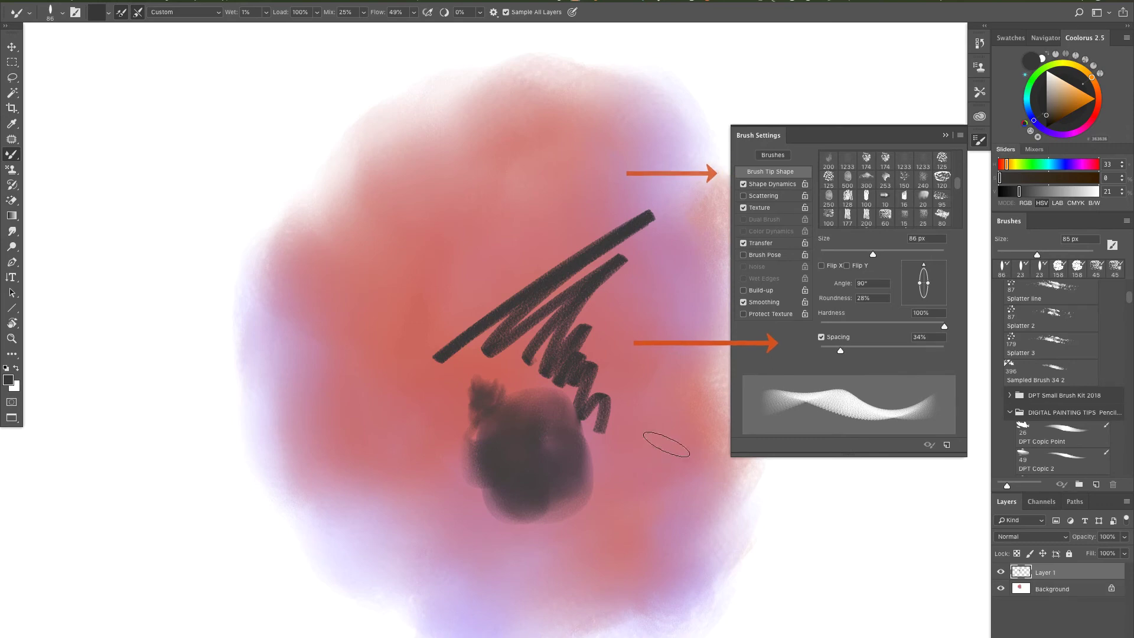
{"action": "mouse_move", "coordinate": [666, 444]}
{"action": "left_mouse_down"}
{"action": "mouse_move", "coordinate": [571, 519]}
{"action": "mouse_move", "coordinate": [673, 436]}
{"action": "left_mouse_up"}
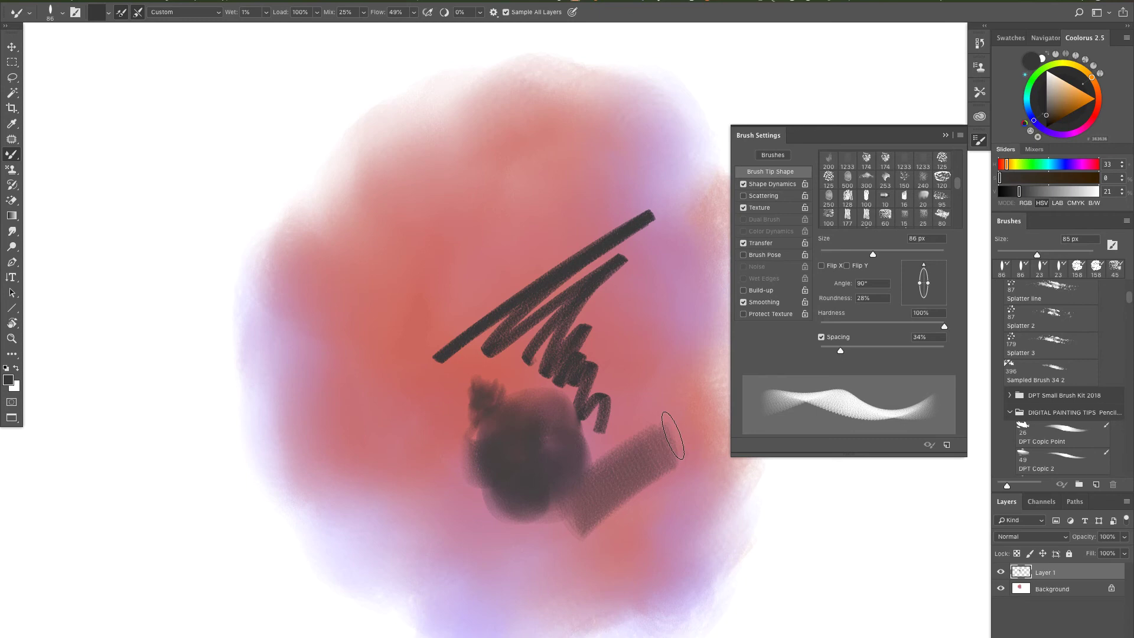
{"action": "left_click", "coordinate": [943, 216]}
{"action": "mouse_move", "coordinate": [529, 568]}
{"action": "left_mouse_down"}
{"action": "mouse_move", "coordinate": [671, 499]}
{"action": "mouse_move", "coordinate": [573, 573]}
{"action": "mouse_move", "coordinate": [540, 551]}
{"action": "mouse_move", "coordinate": [525, 562]}
{"action": "left_mouse_up"}
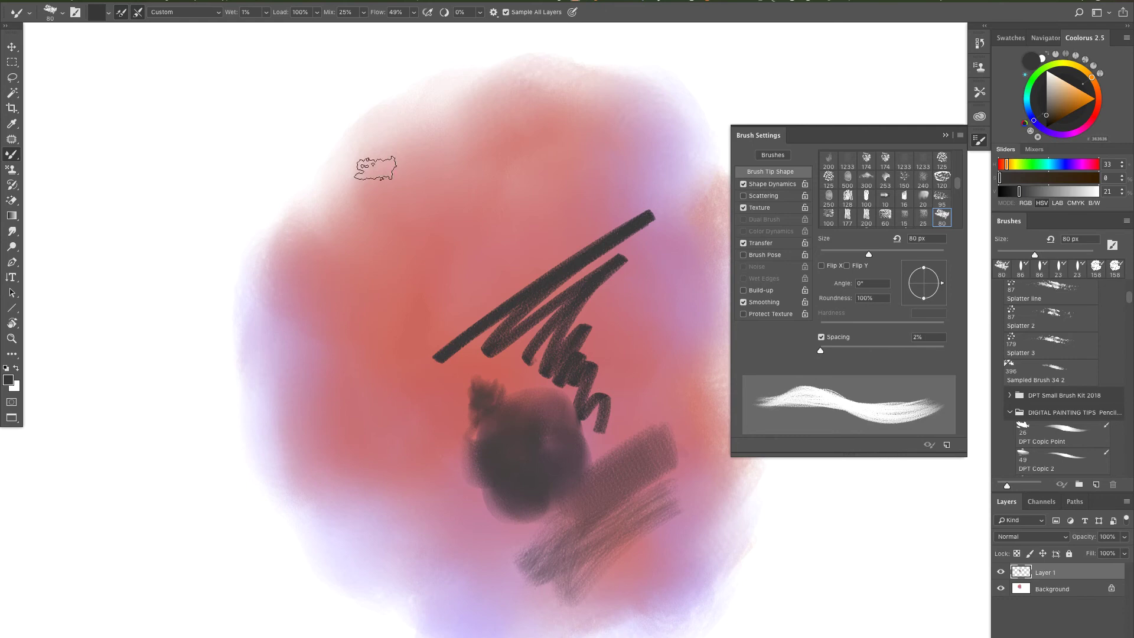
Set mixer-brush Wet to 0% and uncheck Load Solid Colors Only in the Load Brush menu
{"action": "left_click", "coordinate": [266, 11]}
{"action": "left_click_drag", "start_coordinate": [266, 26], "coordinate": [259, 27]}
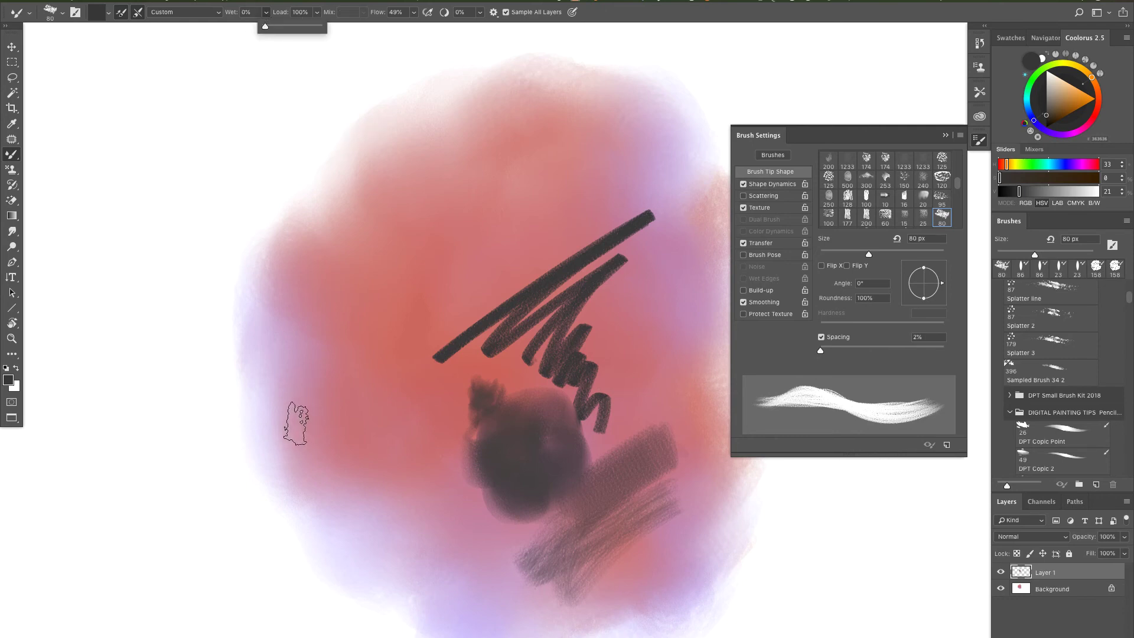
{"action": "left_click", "coordinate": [108, 15]}
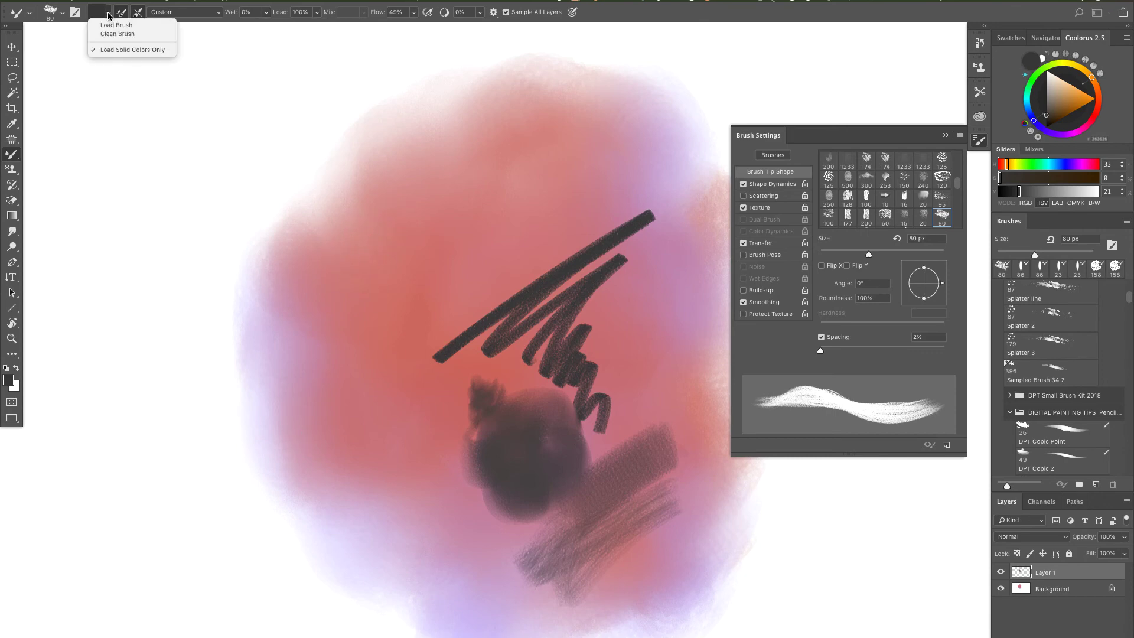
{"action": "left_click", "coordinate": [158, 50]}
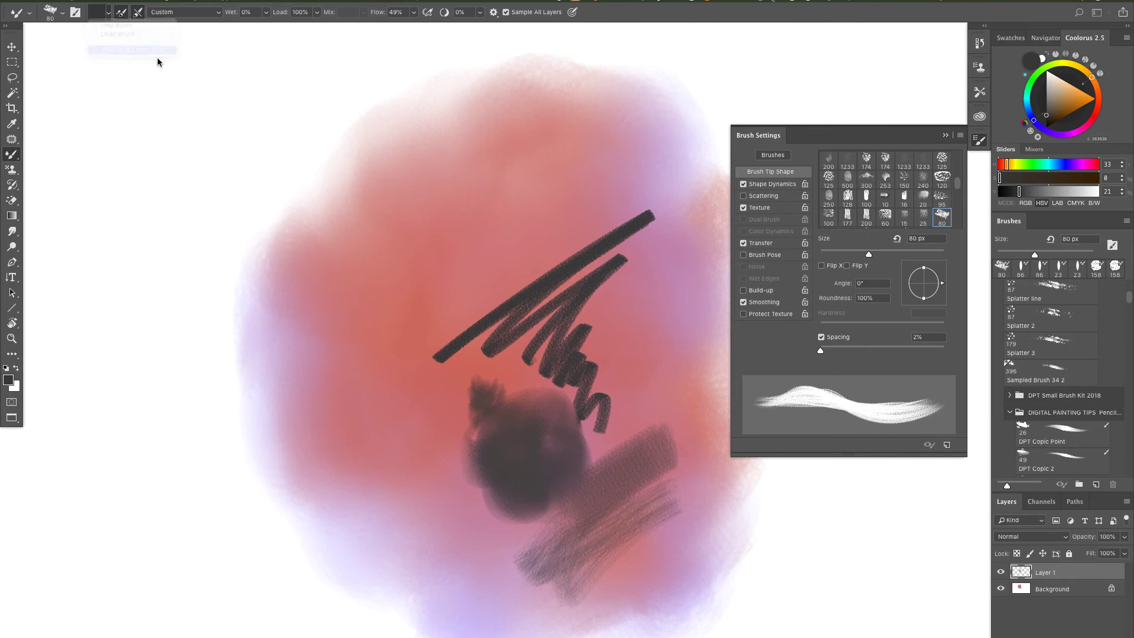
Sample the pink and dark canvas colours into the brush and paint a long two-tone loop at the left edge
{"action": "left_click", "coordinate": [538, 277], "text": "alt"}
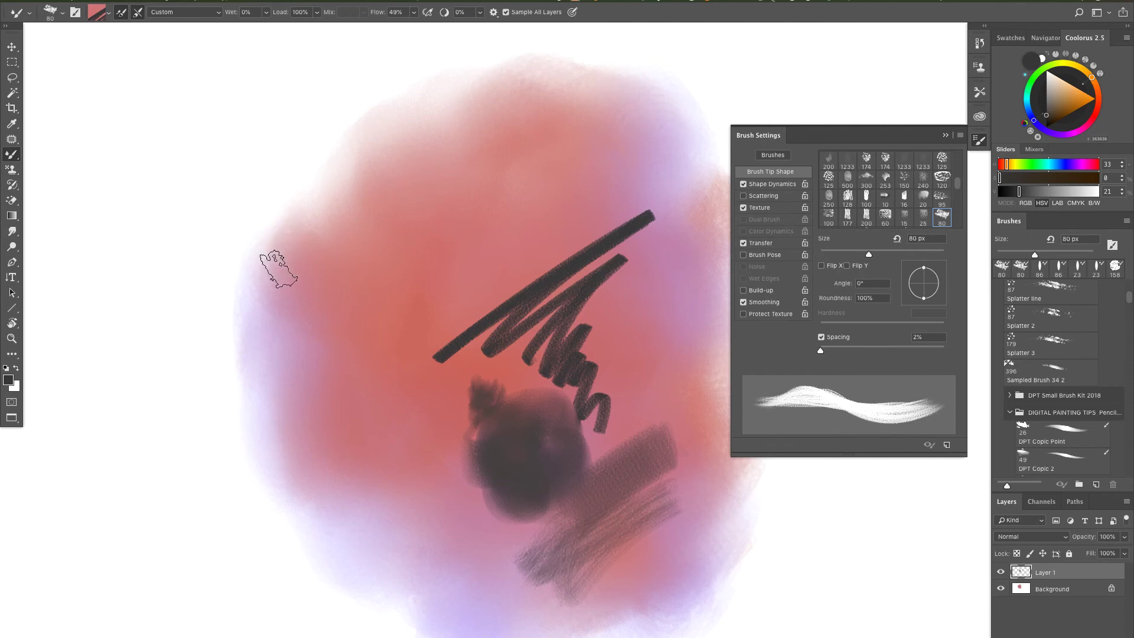
{"action": "mouse_move", "coordinate": [282, 234]}
{"action": "left_mouse_down"}
{"action": "mouse_move", "coordinate": [237, 266]}
{"action": "mouse_move", "coordinate": [187, 350]}
{"action": "mouse_move", "coordinate": [187, 395]}
{"action": "mouse_move", "coordinate": [256, 533]}
{"action": "mouse_move", "coordinate": [231, 583]}
{"action": "mouse_move", "coordinate": [138, 577]}
{"action": "mouse_move", "coordinate": [83, 469]}
{"action": "mouse_move", "coordinate": [100, 352]}
{"action": "mouse_move", "coordinate": [149, 253]}
{"action": "mouse_move", "coordinate": [264, 183]}
{"action": "mouse_move", "coordinate": [315, 239]}
{"action": "mouse_move", "coordinate": [313, 342]}
{"action": "left_mouse_up"}
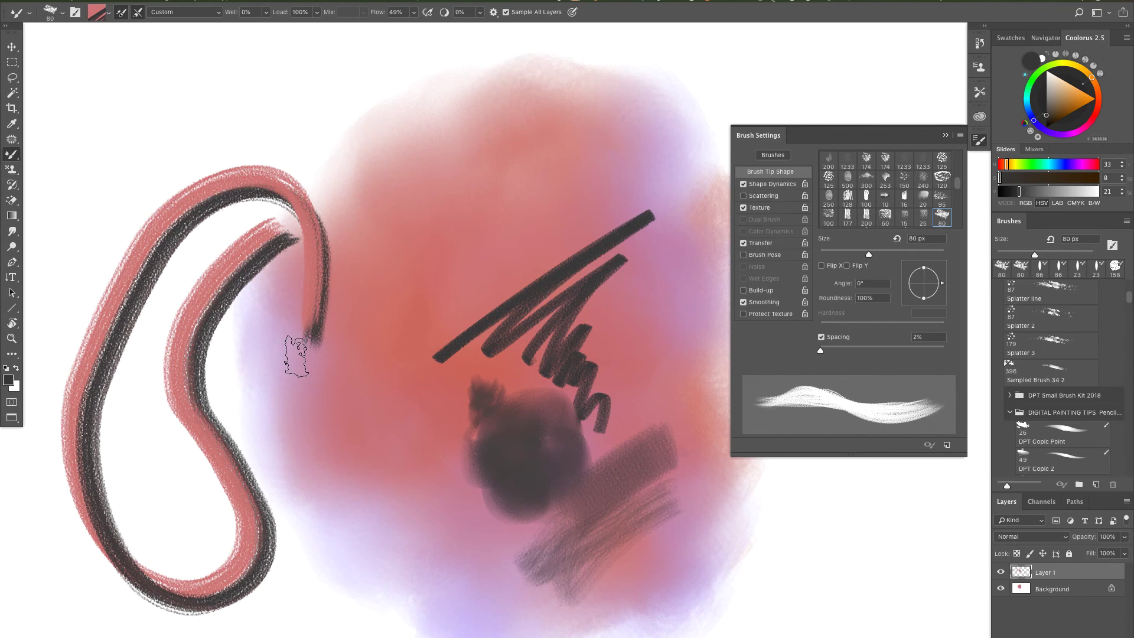